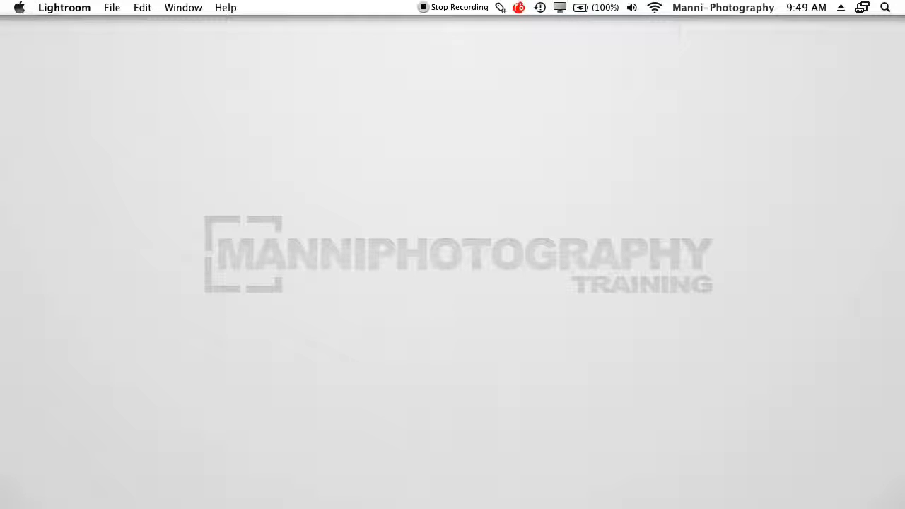
Switch to Lightroom and open the settings for a new tethered capture session.
mouse_move(405, 494)
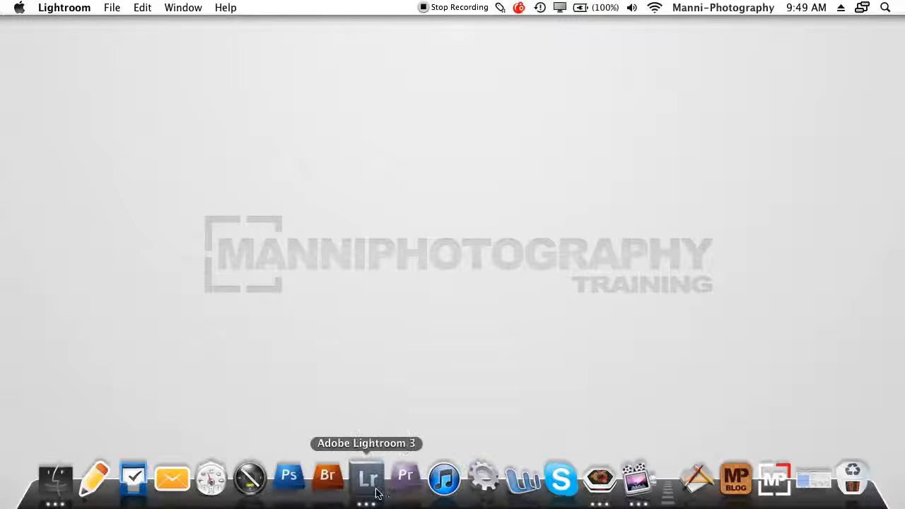
left_click(371, 485)
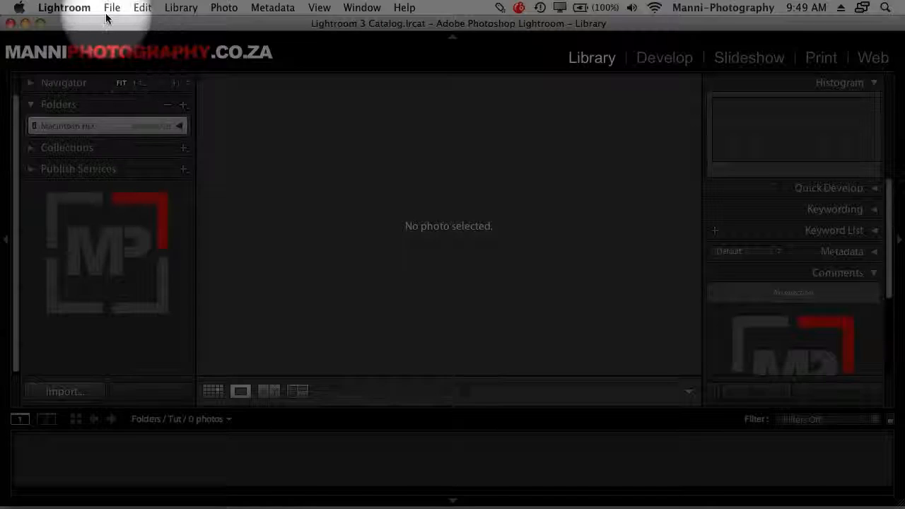
left_click(111, 8)
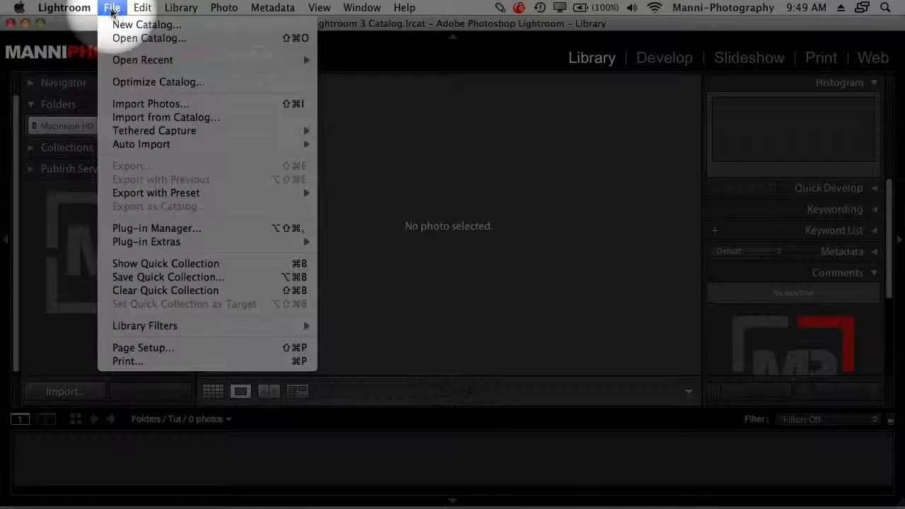
mouse_move(135, 133)
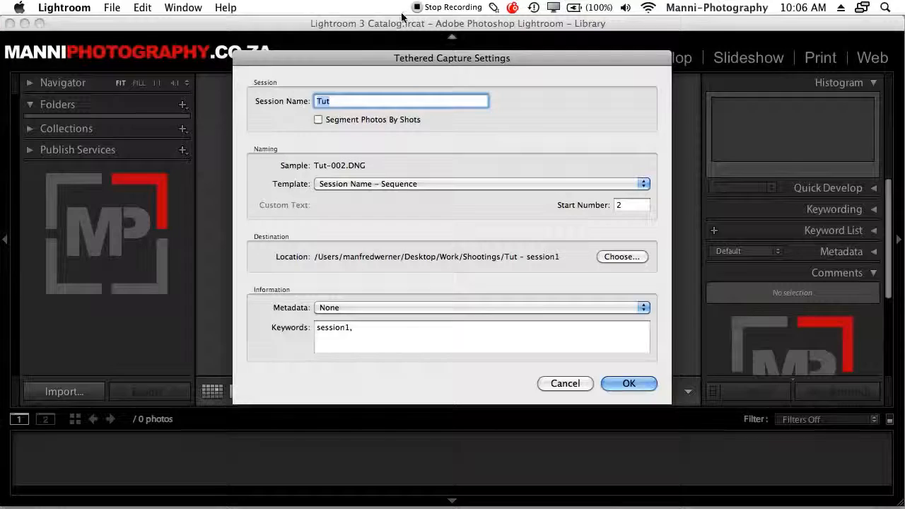
left_click_drag(467, 62, 448, 66)
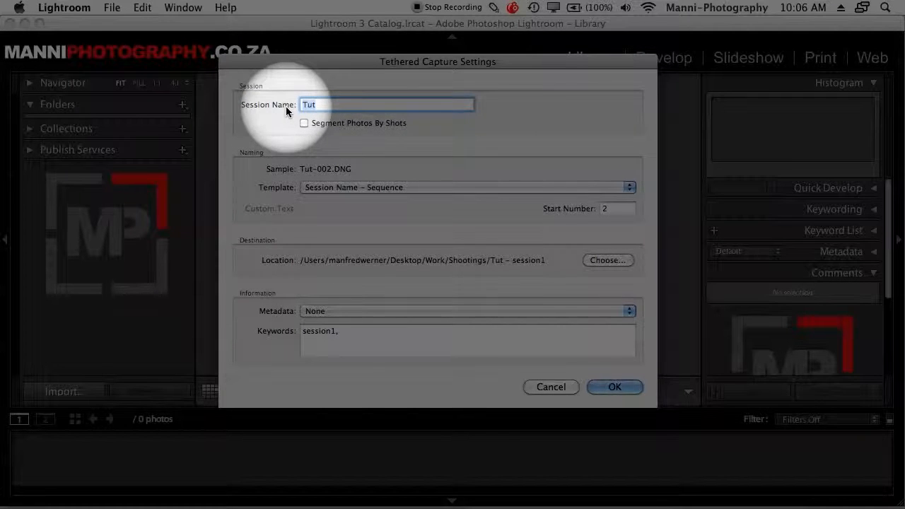
Use Tut as the session name and select Session Name – Sequence as the file naming template.
left_click(318, 104)
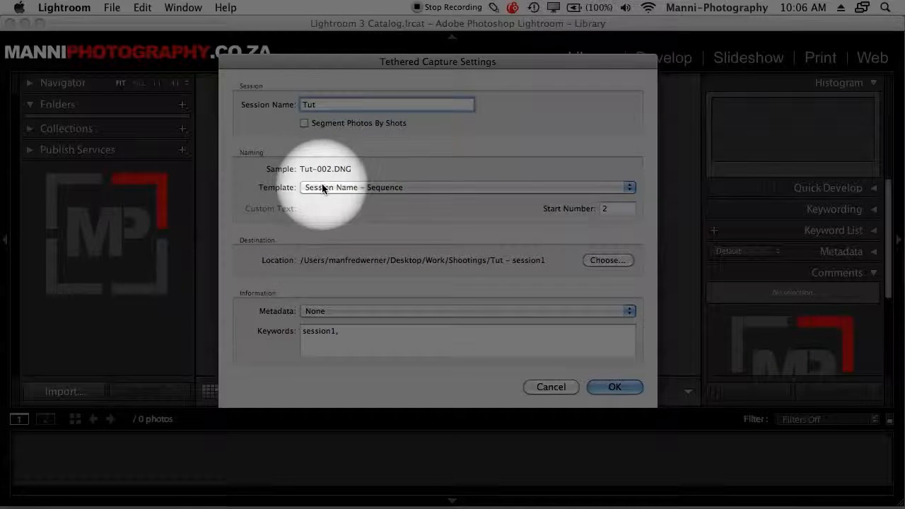
left_click(324, 188)
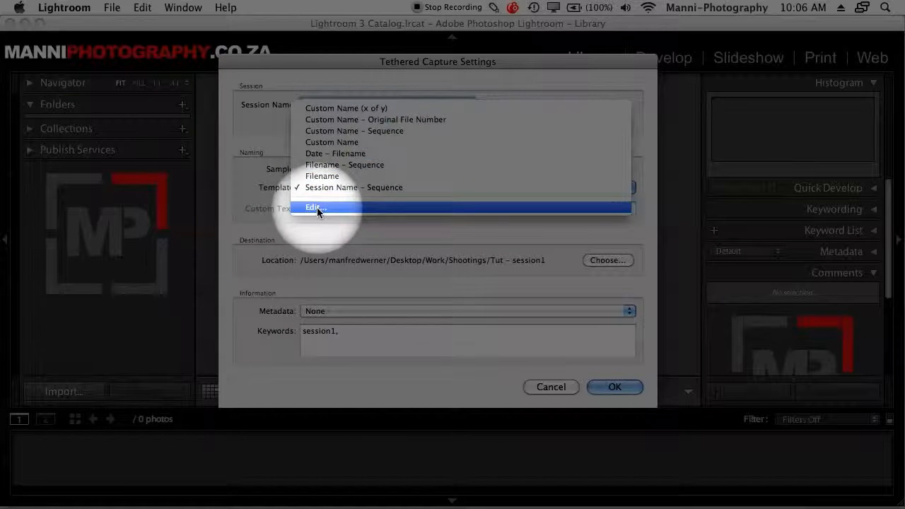
left_click(333, 189)
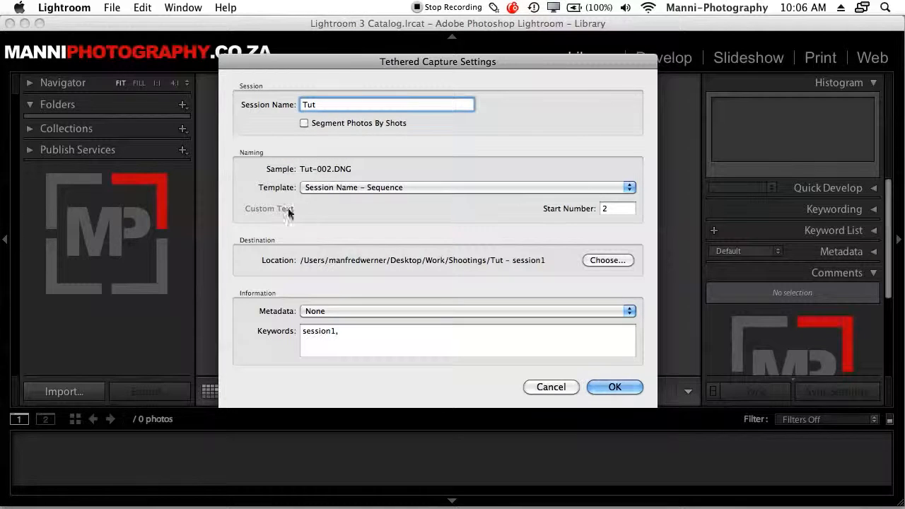
Set the start number of the photo sequence to 1.
double_click(611, 210)
type("001")
key("BackSpace")
key("BackSpace")
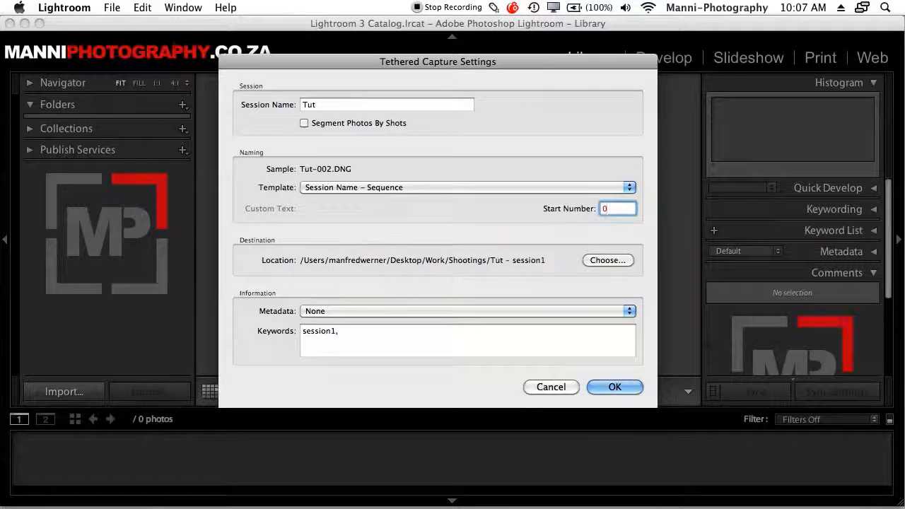
type("1")
key("Tab")
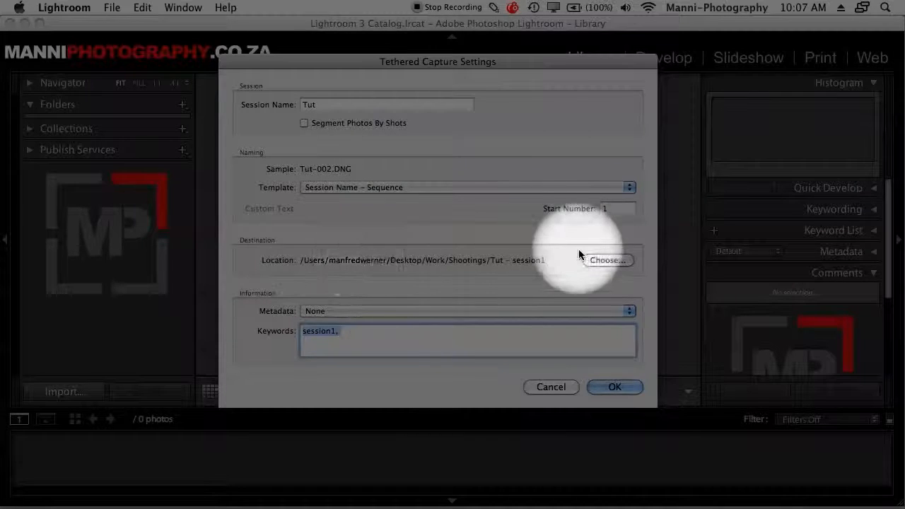
Browse to the Shootings folder inside Work on the Desktop for the capture destination.
left_click(606, 260)
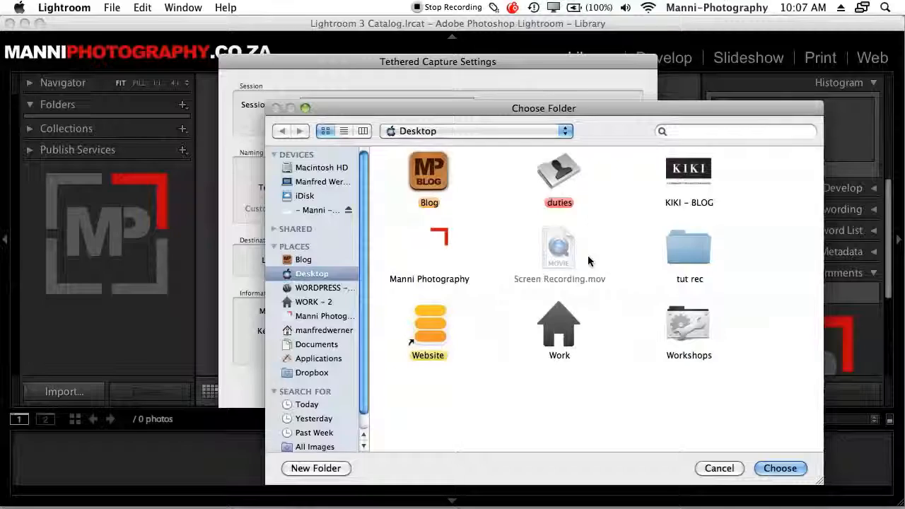
left_click_drag(587, 112, 441, 55)
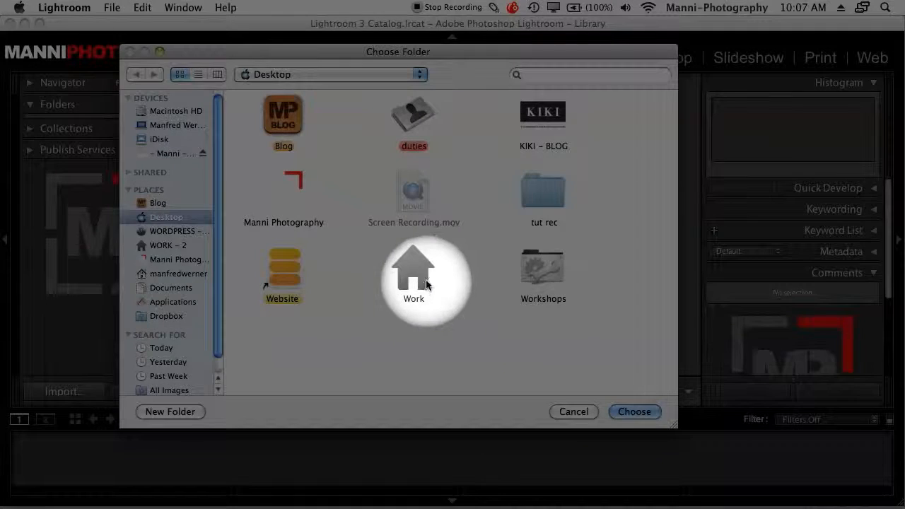
left_click(419, 275)
double_click(419, 274)
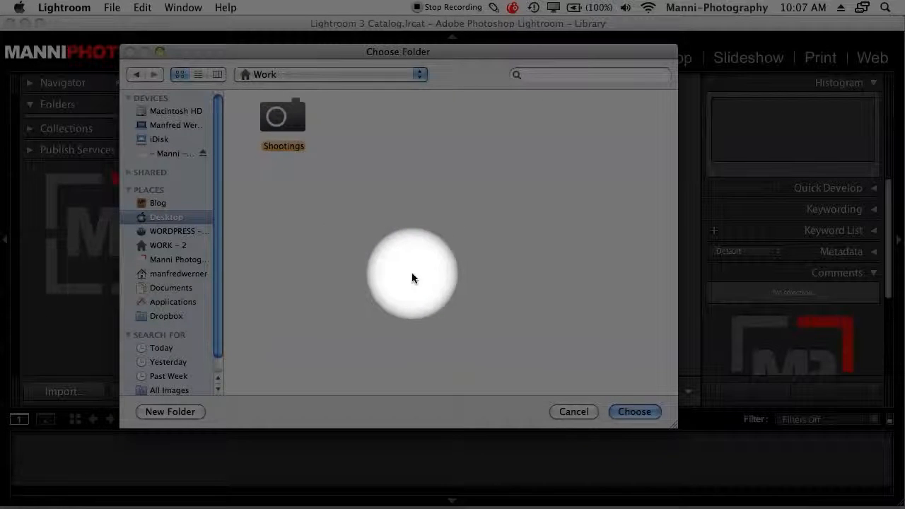
double_click(292, 118)
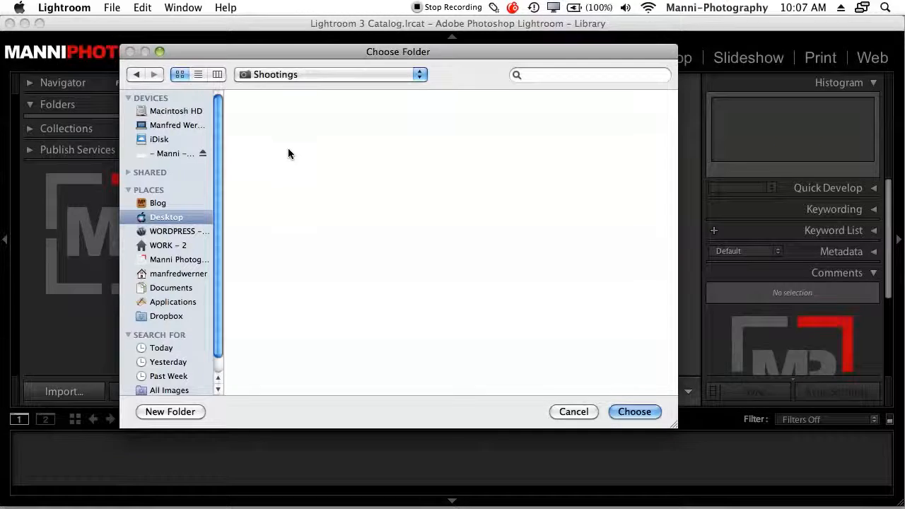
Create a new folder named "tut – session 1" in Shootings and choose it as the destination.
left_click(170, 411)
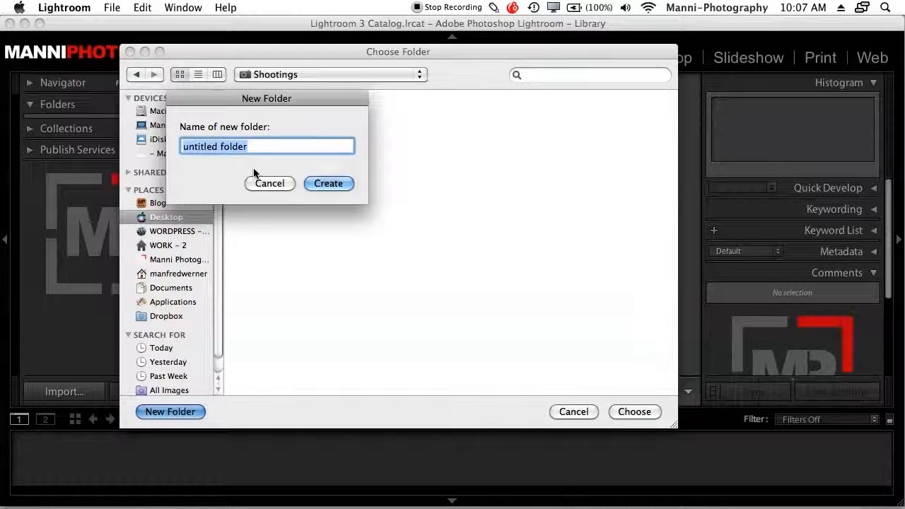
type("tut – session 1")
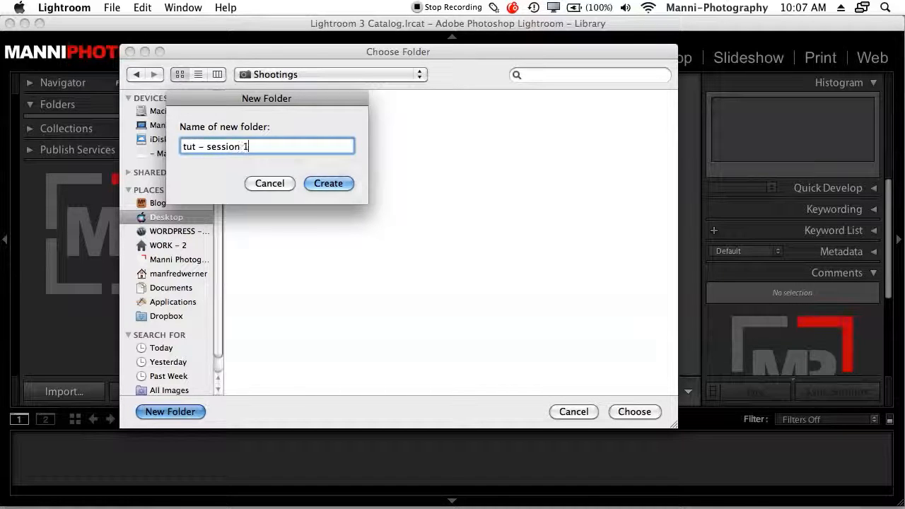
left_click(328, 182)
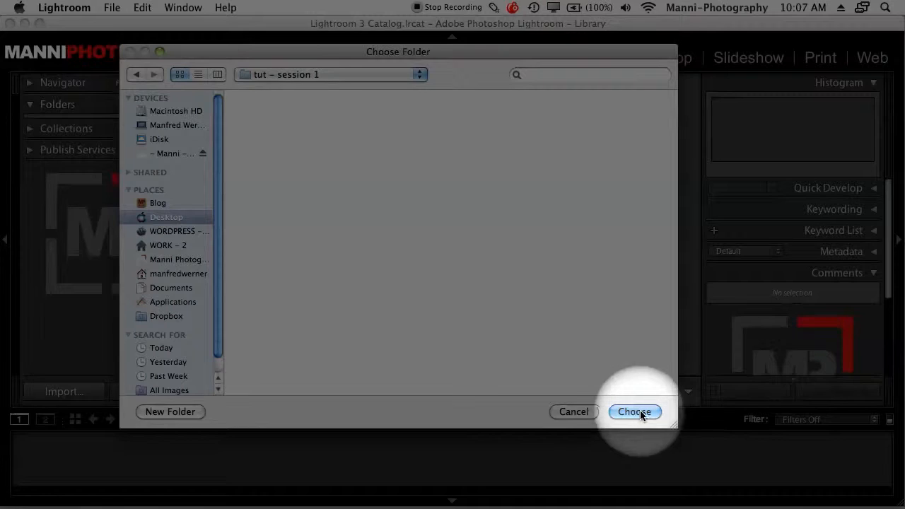
left_click(635, 411)
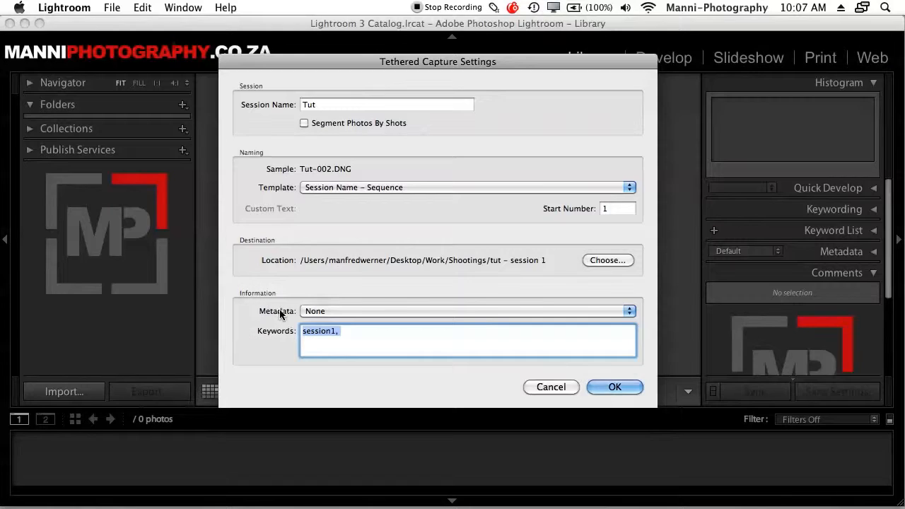
Select None as the metadata preset and start the tethered session with the keyword session1.
left_click(335, 311)
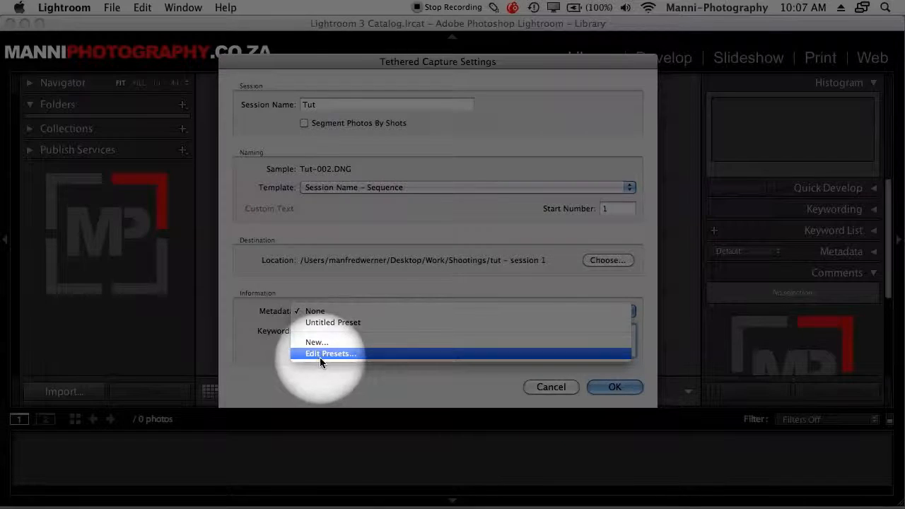
left_click(310, 311)
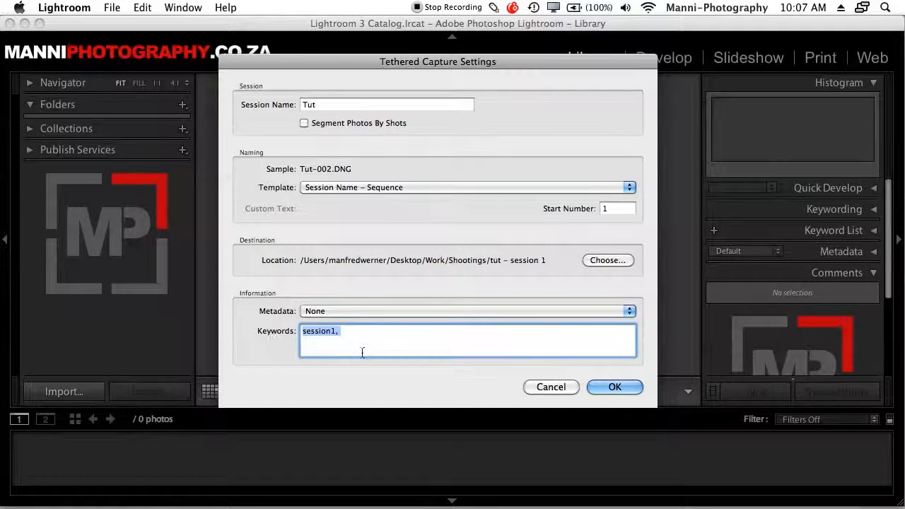
left_click(350, 330)
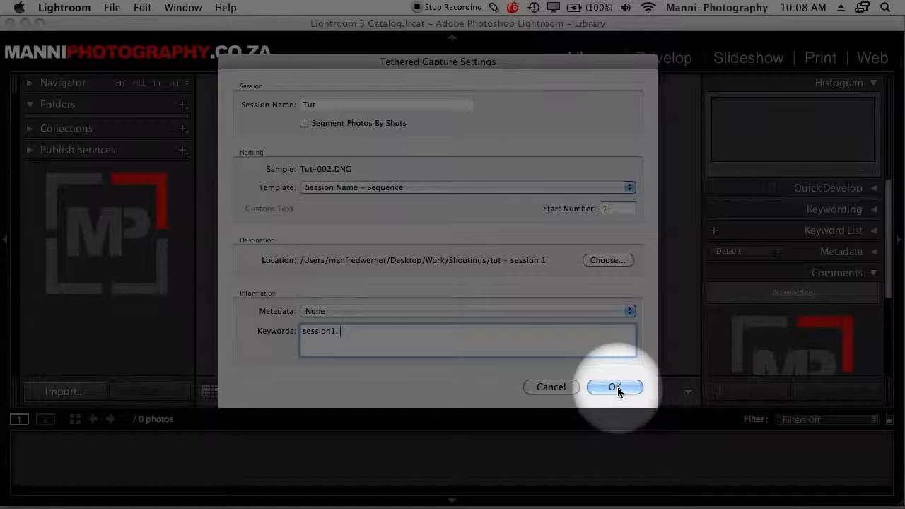
left_click(614, 387)
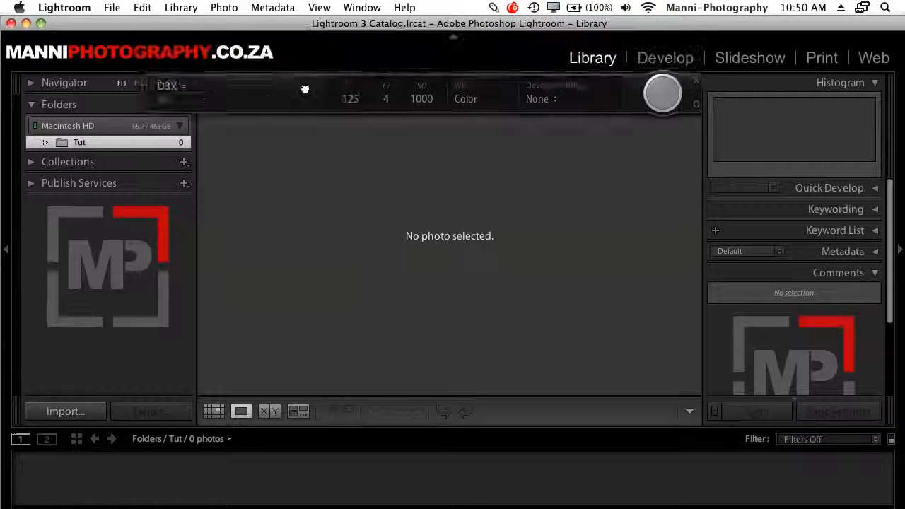
Move the floating tethered capture bar clear of the preview area and display the captured photo Tut-001-2.nef.
left_click_drag(304, 89, 303, 232)
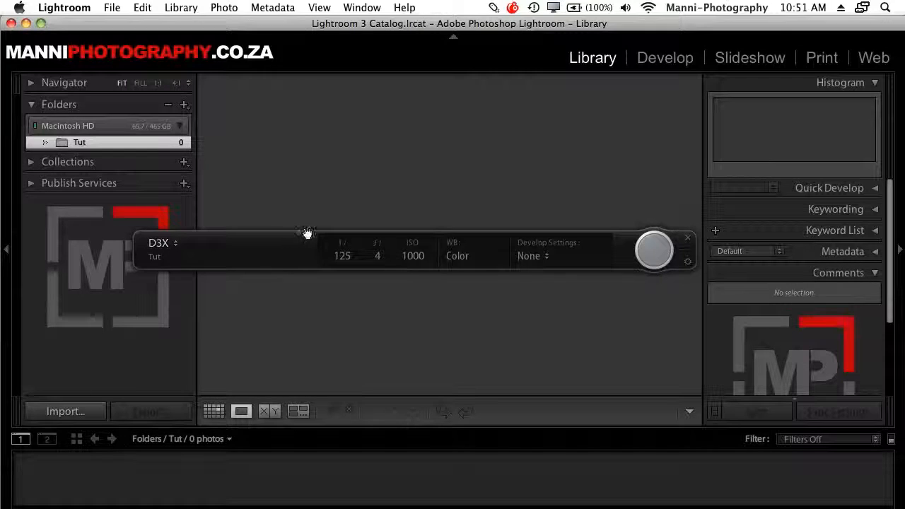
left_click_drag(307, 233, 180, 28)
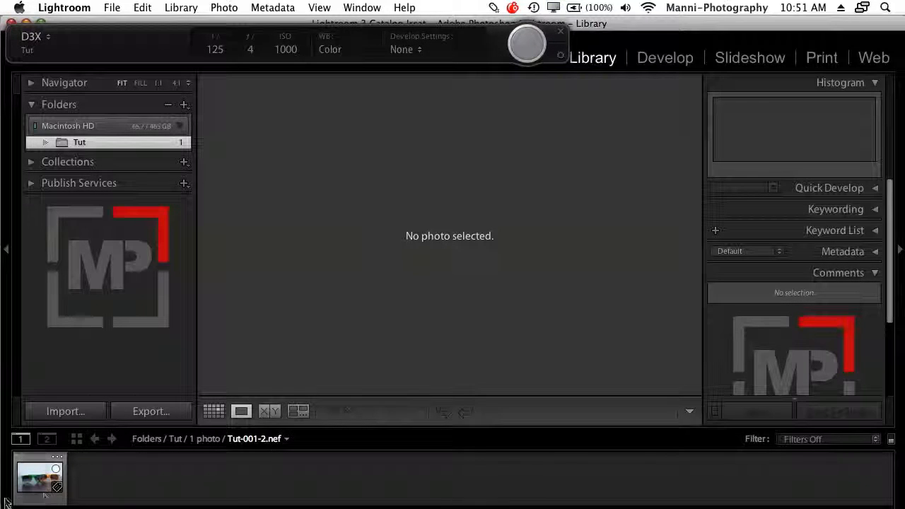
left_click(42, 472)
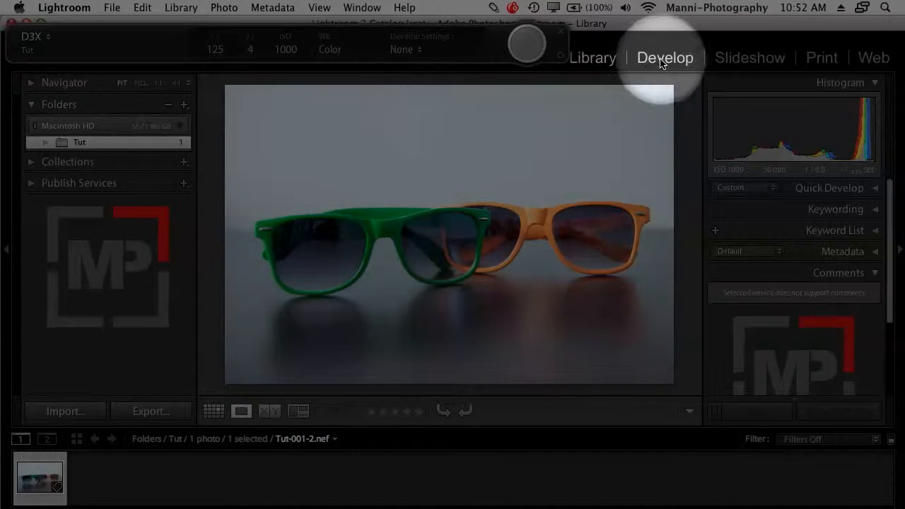
Switch the photo to the Develop module and lower its white balance temperature to 4045.
left_click(647, 68)
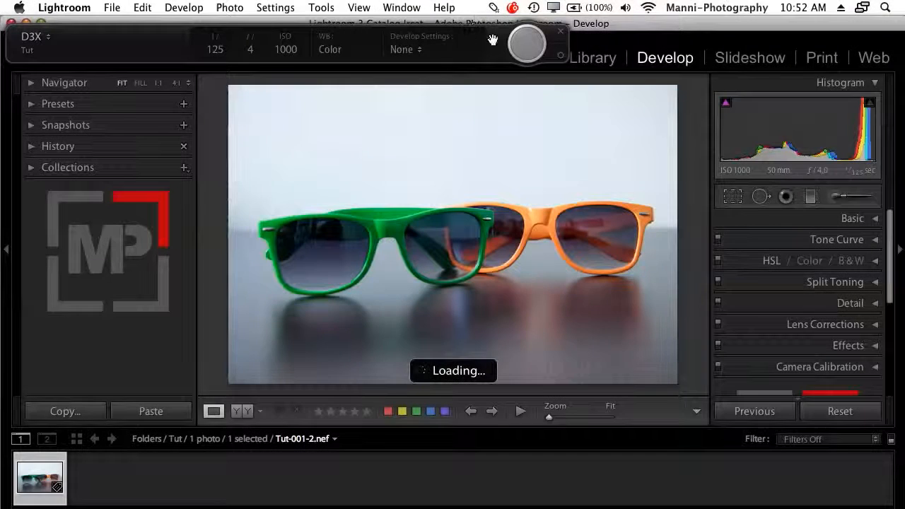
left_click_drag(492, 39, 497, 30)
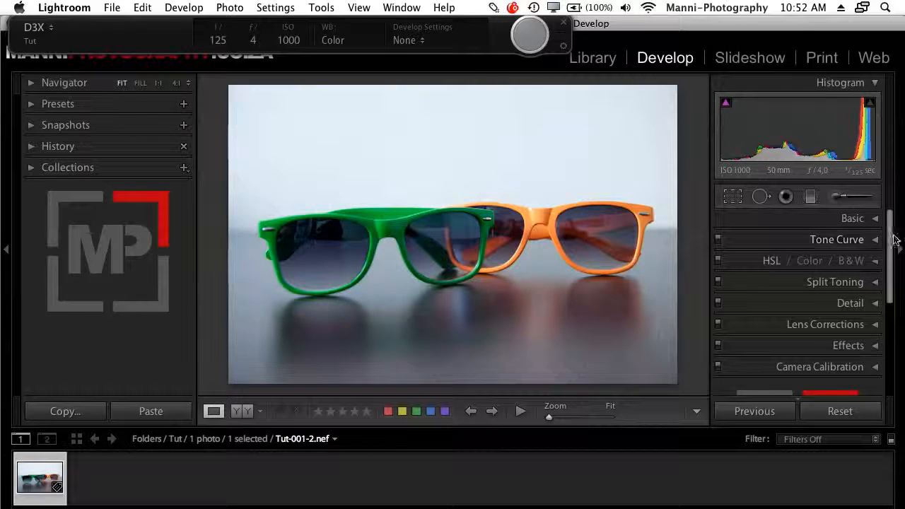
left_click(876, 218)
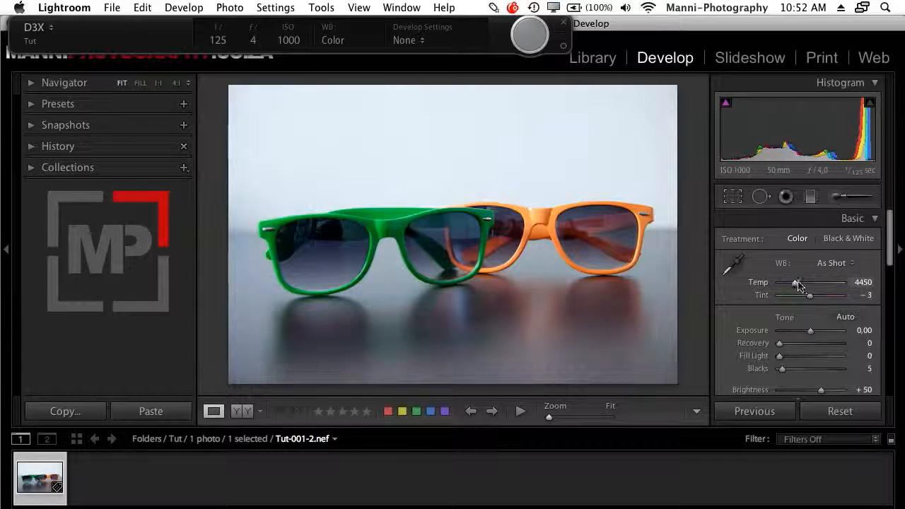
type("4200")
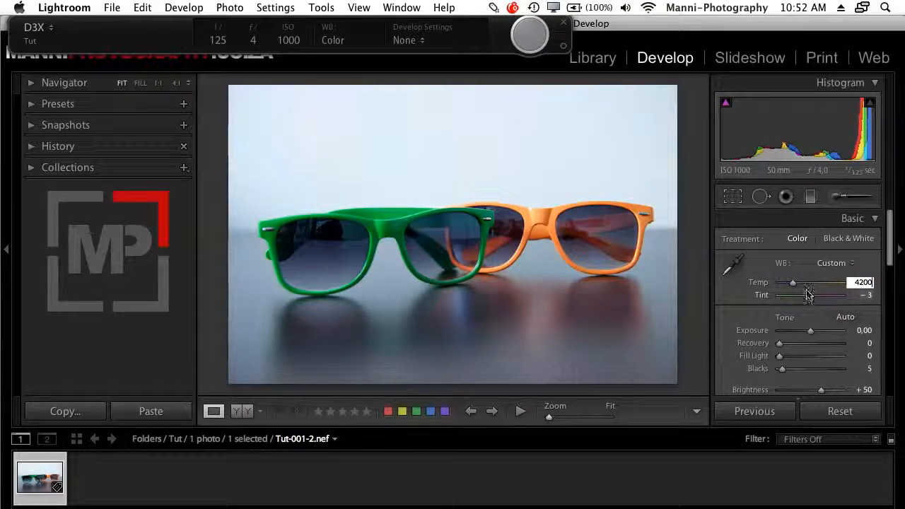
left_click_drag(792, 283, 791, 283)
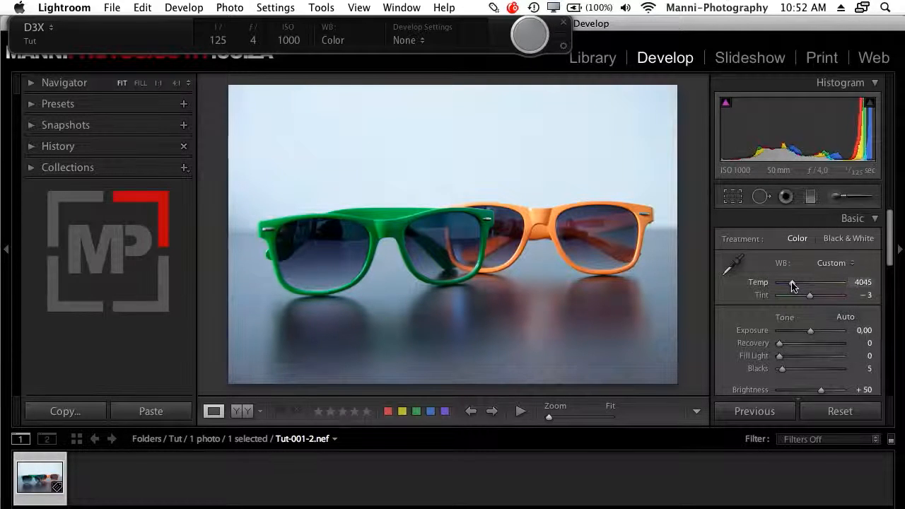
Adjust the photo's tone with Blacks at 9, Fill Light at 10 and Brightness at +68.
left_click_drag(890, 248, 890, 265)
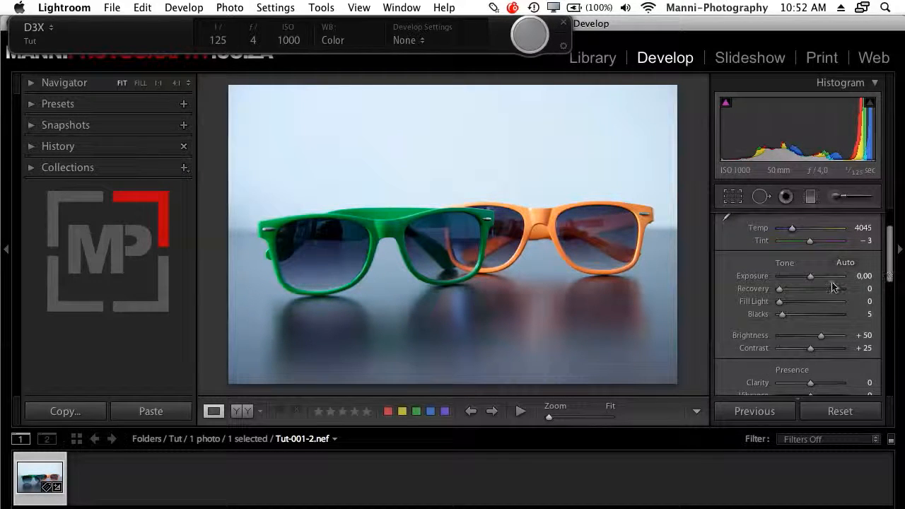
mouse_move(783, 316)
left_mouse_down()
mouse_move(782, 302)
mouse_move(787, 309)
left_mouse_up()
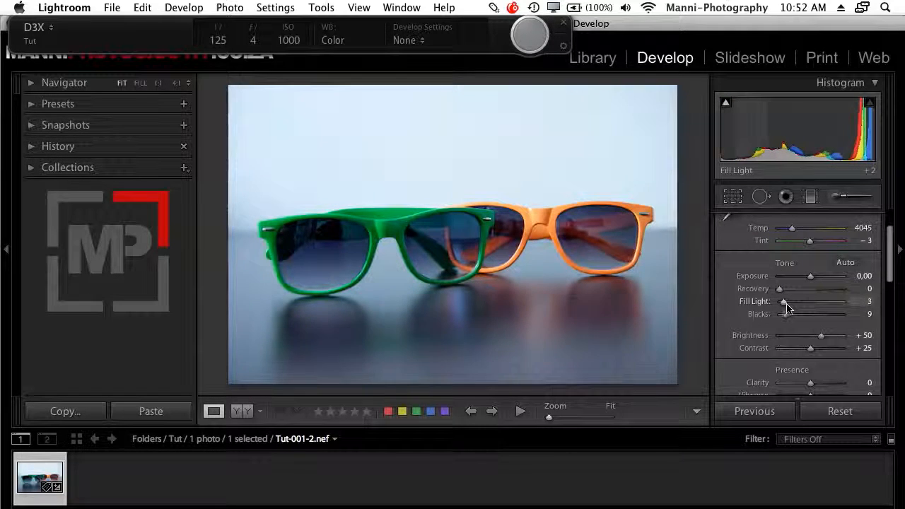
left_click_drag(821, 335, 827, 340)
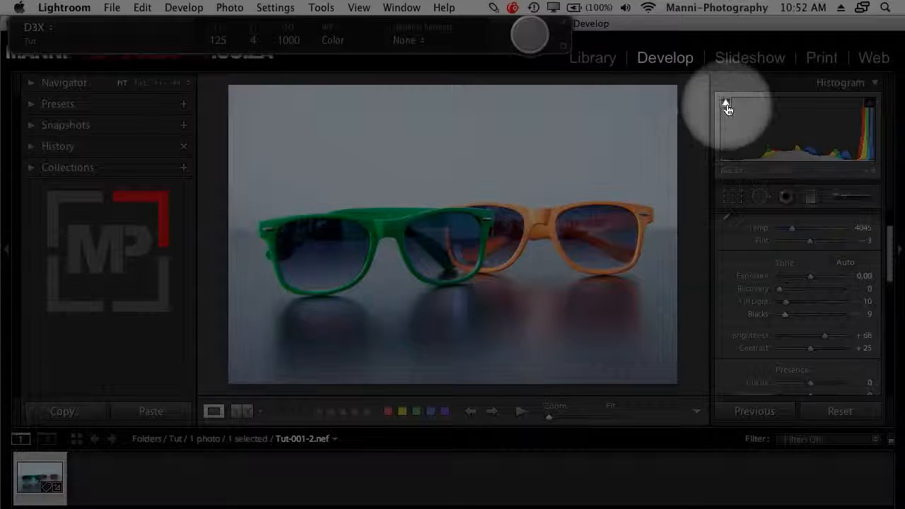
Toggle the shadow clipping warning on the histogram and raise Blacks to 10.
left_click(727, 107)
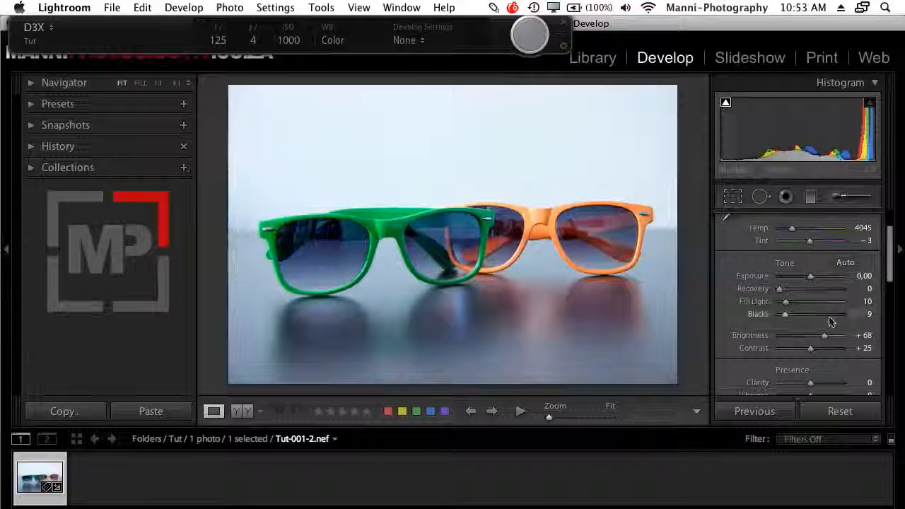
mouse_move(787, 316)
left_mouse_down()
mouse_move(845, 323)
mouse_move(787, 322)
left_mouse_up()
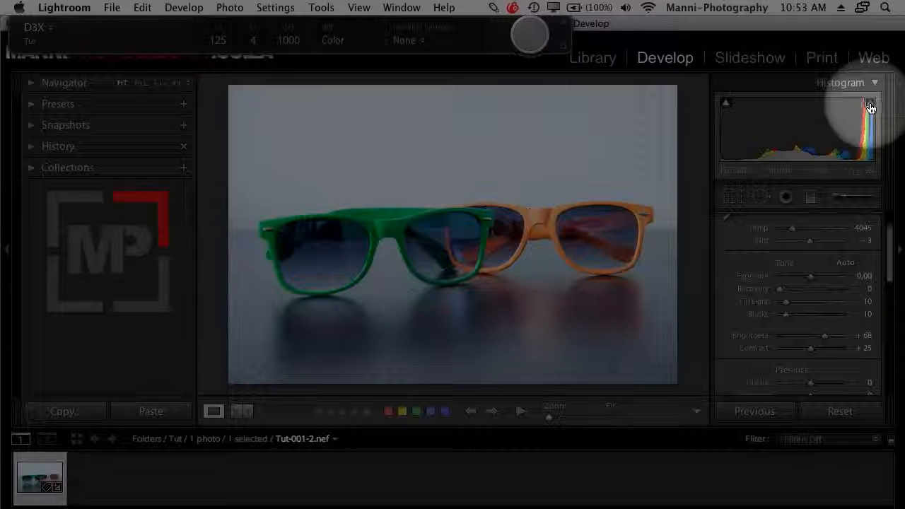
Inspect the highlight clipping on the orange frame at 1:1, try Brightness at +150, and set it back to +68.
left_click(535, 211)
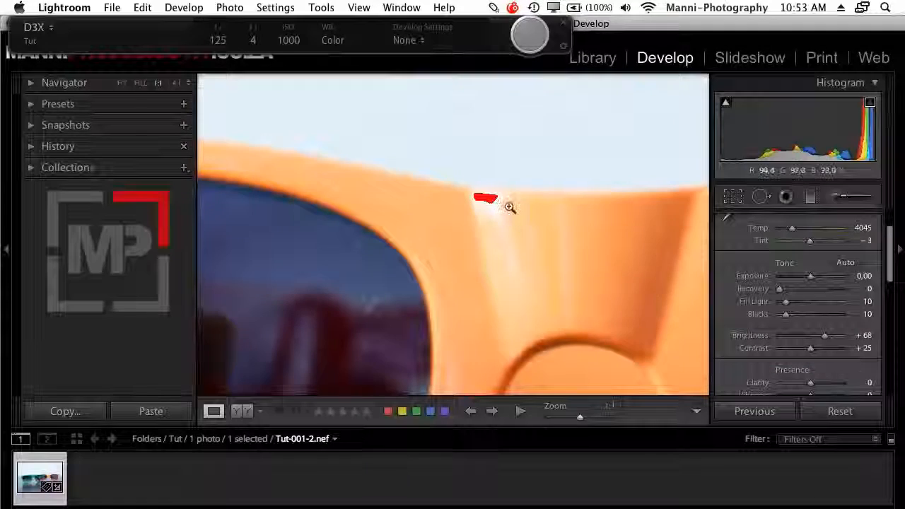
left_click(509, 204)
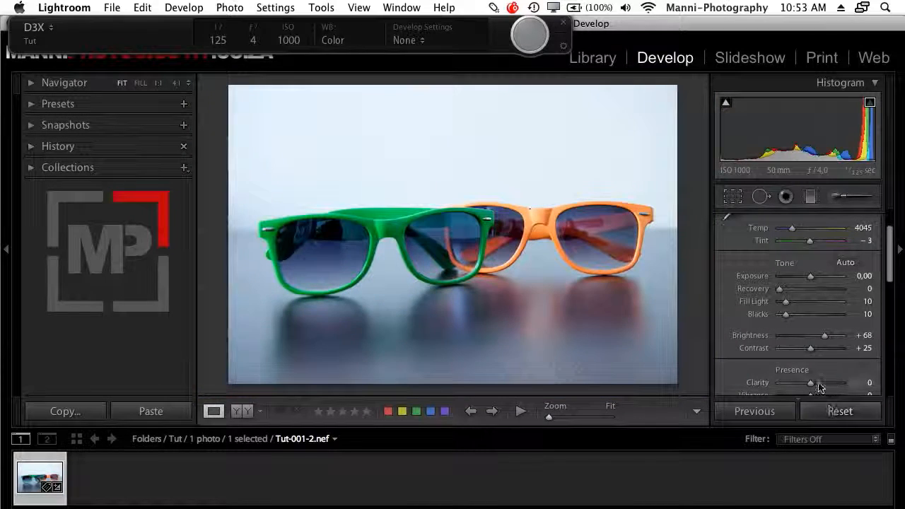
left_click_drag(826, 338, 852, 339)
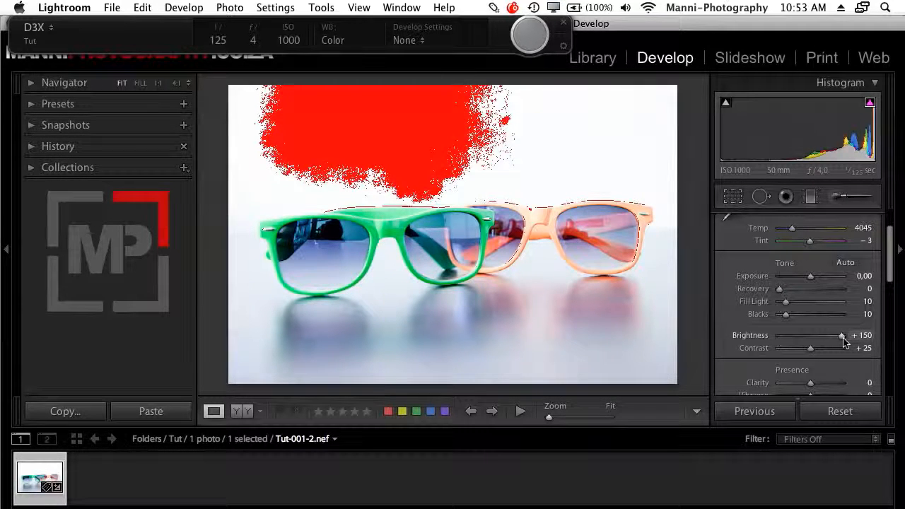
left_click_drag(842, 340, 825, 343)
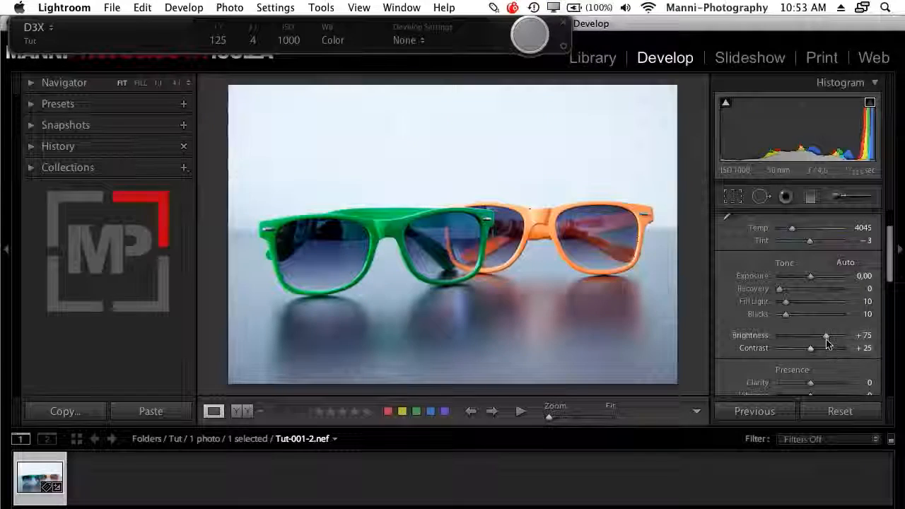
left_click_drag(826, 337, 823, 338)
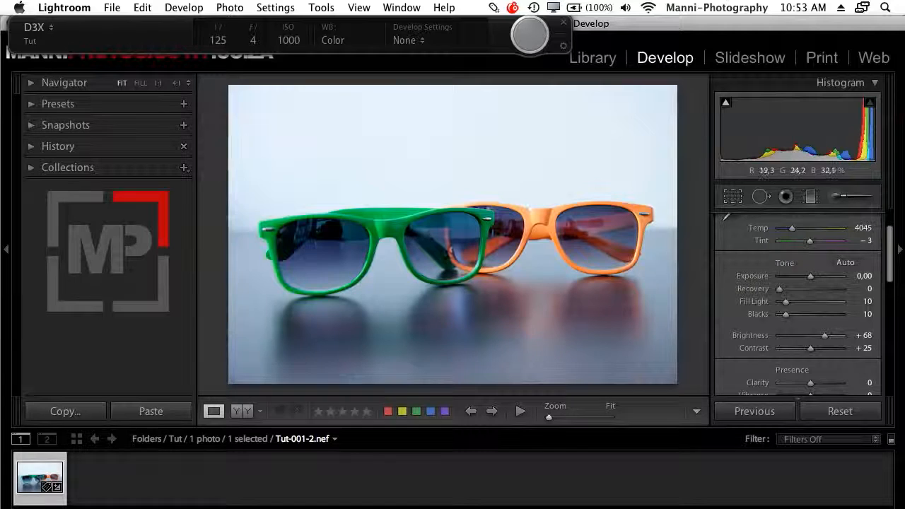
Raise the photo's HSL saturation for Orange to +81 and Green to +94.
left_click_drag(890, 263, 889, 248)
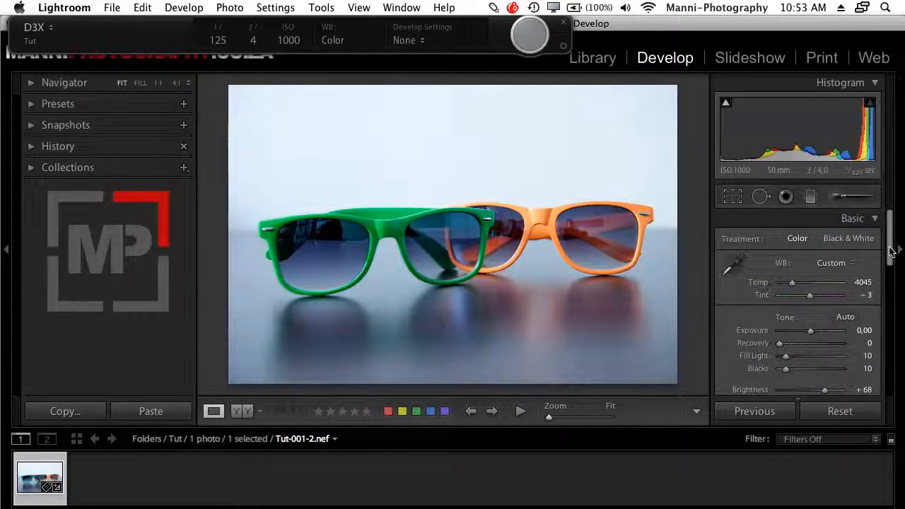
left_click(873, 220)
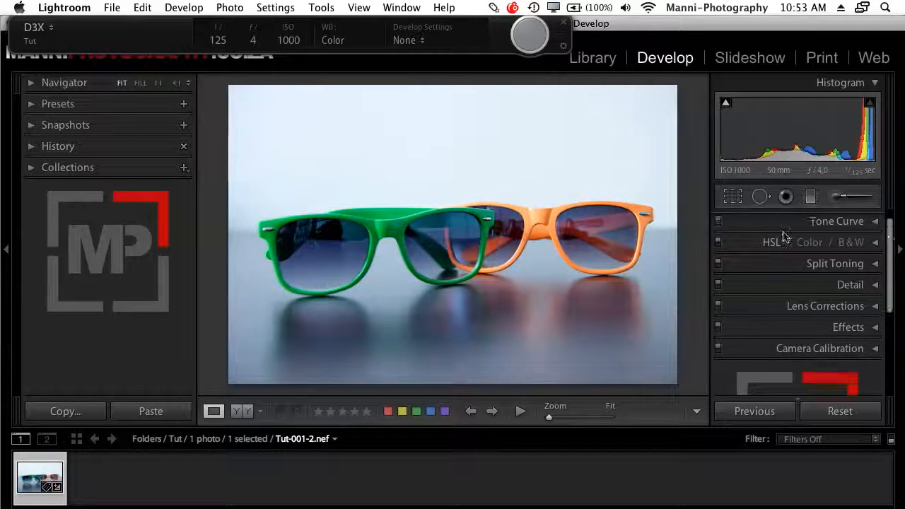
left_click(772, 243)
key("F1")
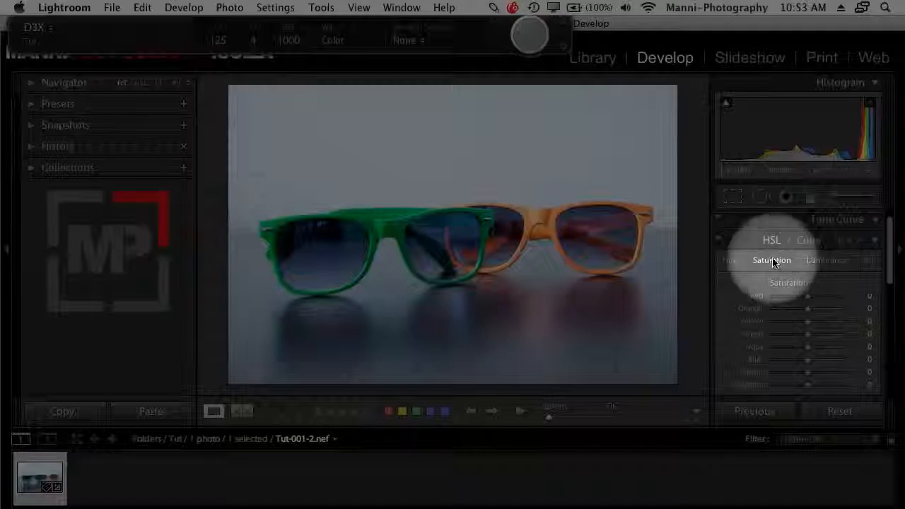
left_click(781, 264)
left_click(783, 264)
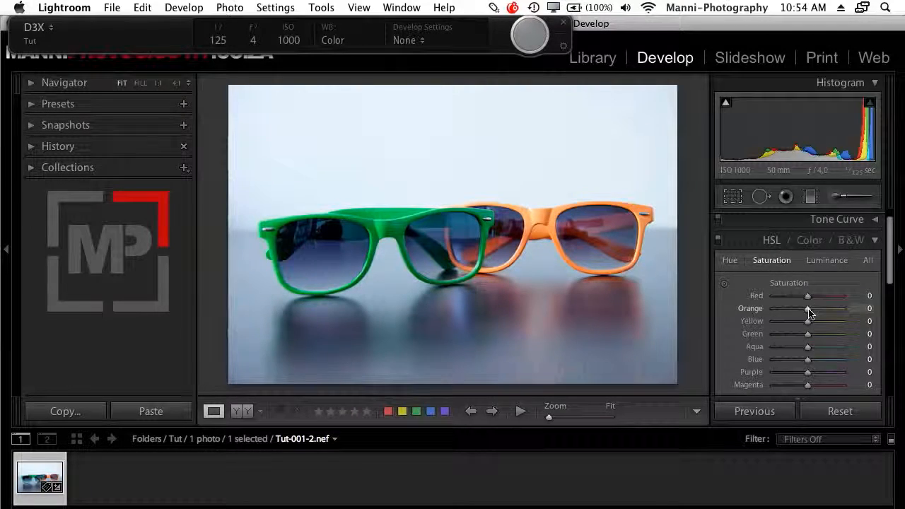
left_click_drag(807, 308, 837, 316)
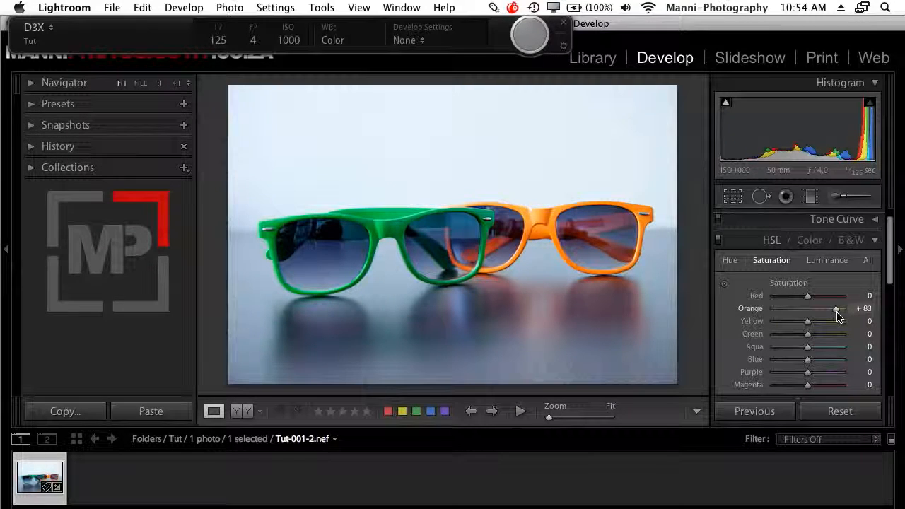
left_click_drag(808, 335, 814, 335)
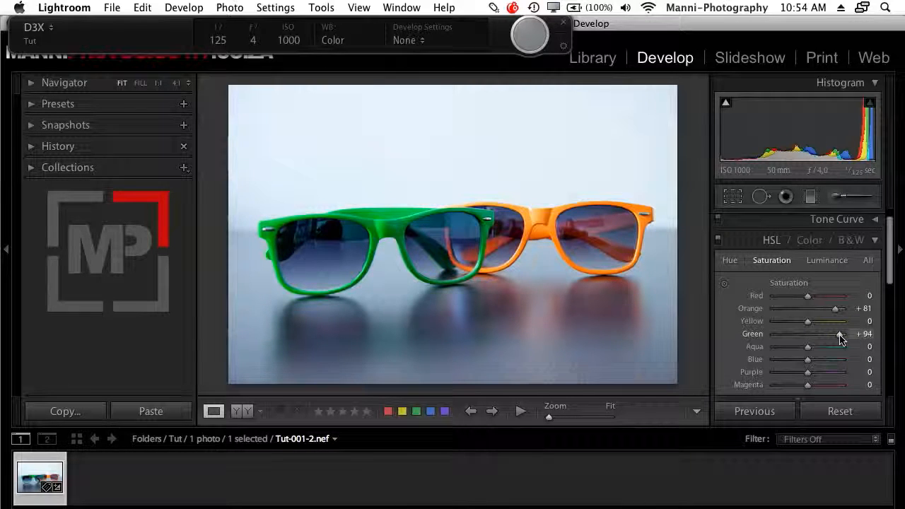
Raise the photo's sharpening Amount to 99 in the Detail settings.
mouse_move(890, 257)
left_mouse_down()
mouse_move(889, 288)
mouse_move(888, 257)
mouse_move(889, 267)
left_mouse_up()
left_click(875, 231)
left_click(845, 257)
left_click_drag(790, 254, 820, 253)
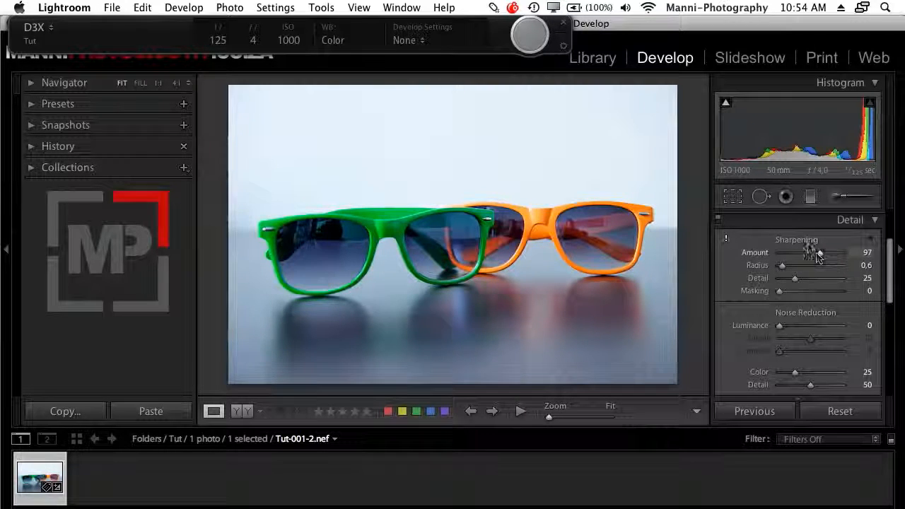
Set Luminance noise reduction to 38 while checking the frame detail at 1:1, and return to the full photo view.
left_click(512, 219)
left_click_drag(417, 220, 460, 248)
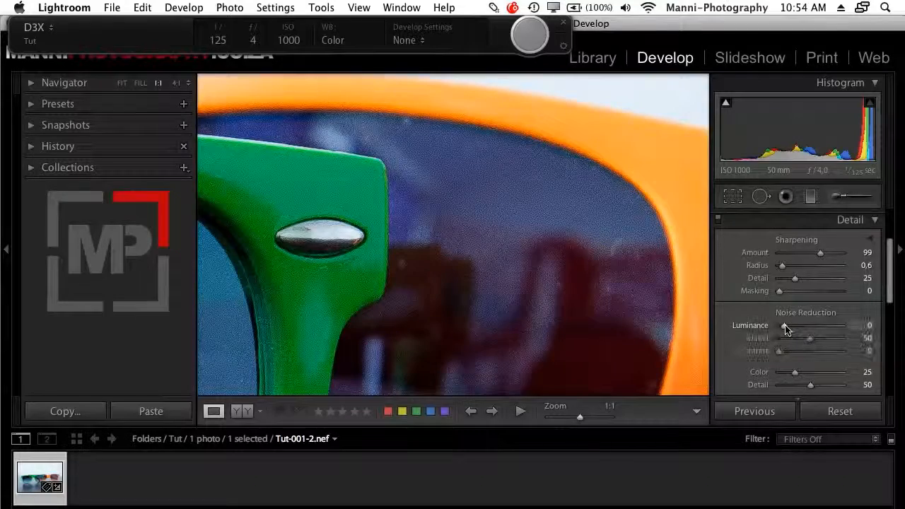
left_click_drag(784, 326, 804, 326)
scroll(877, 268, "up", 2)
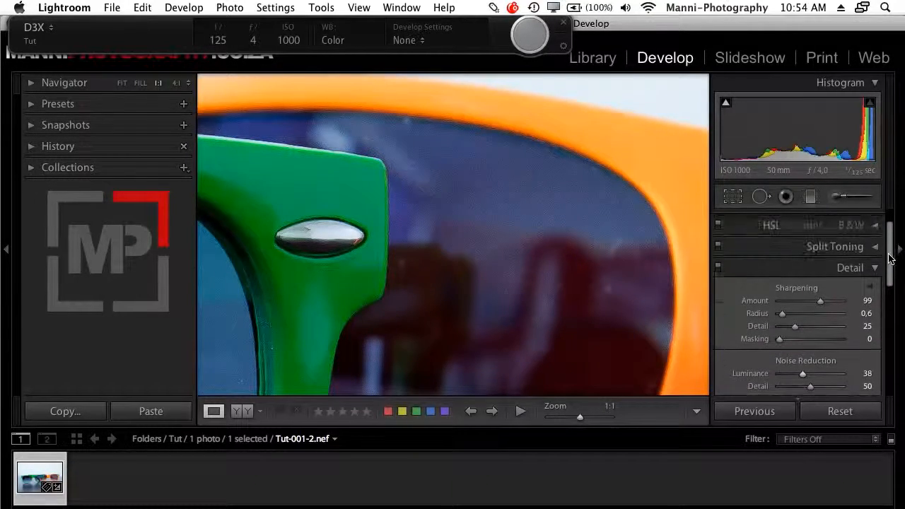
left_click(877, 268)
left_click(441, 231)
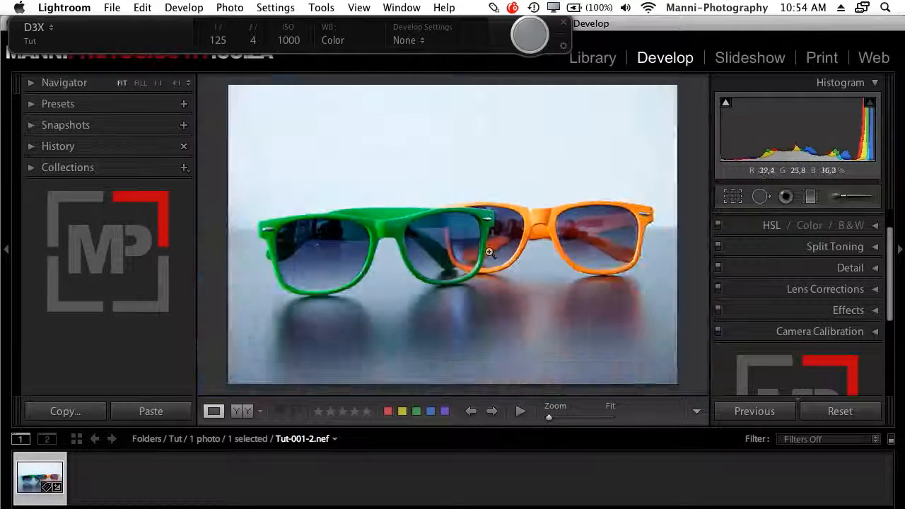
Cool the photo's white balance by setting Temp to 3705 in the Basic settings.
scroll(884, 248, "up", 2)
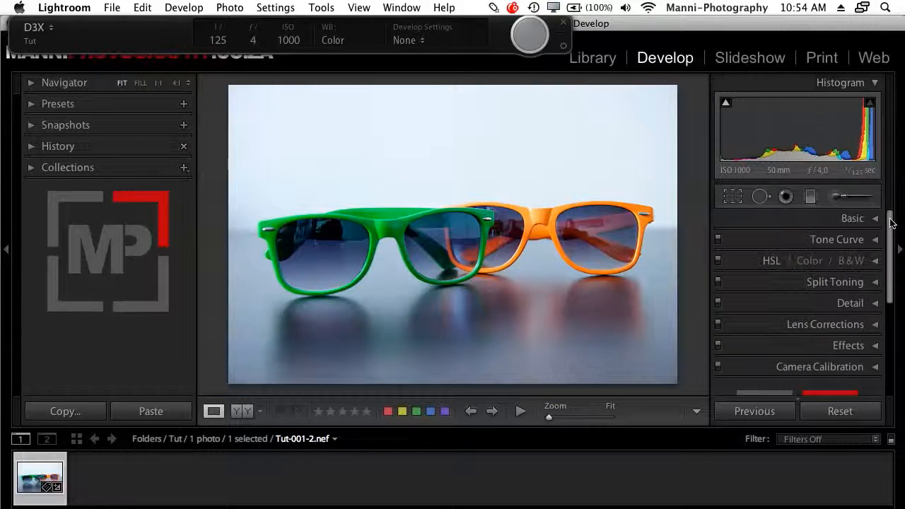
left_click(872, 224)
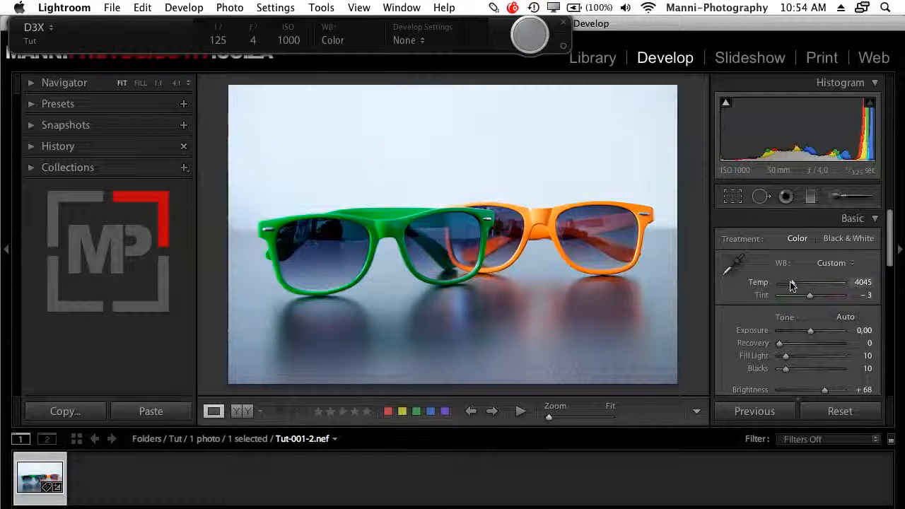
left_click_drag(792, 283, 790, 285)
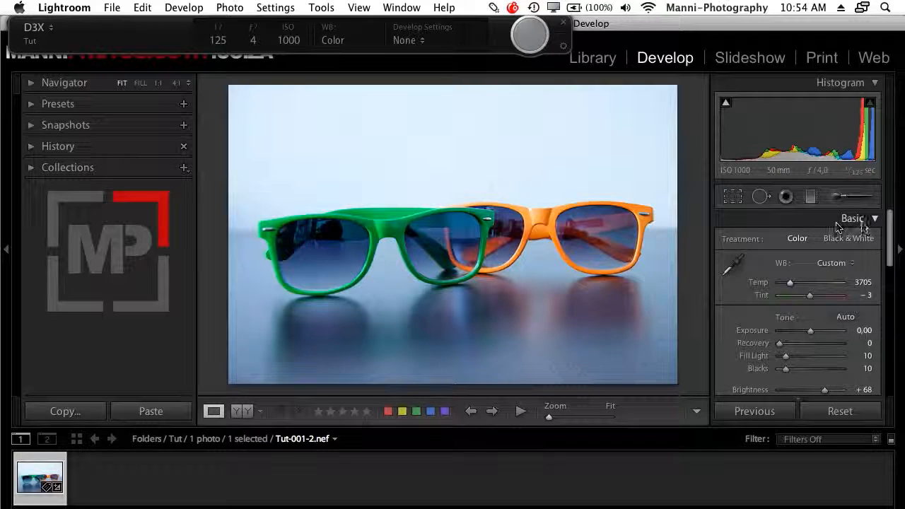
left_click(875, 220)
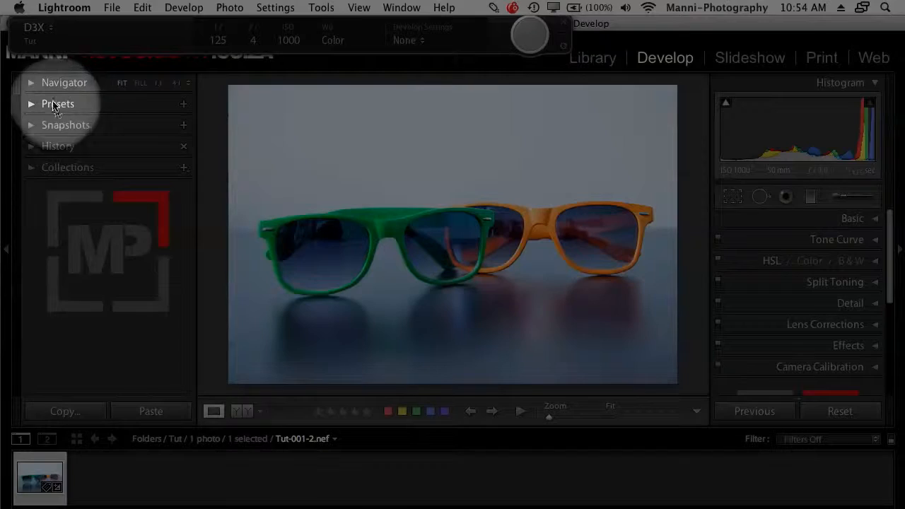
Save the current adjustments as a new develop preset named TUT - SESSION 1 in the User Presets folder.
left_click(32, 104)
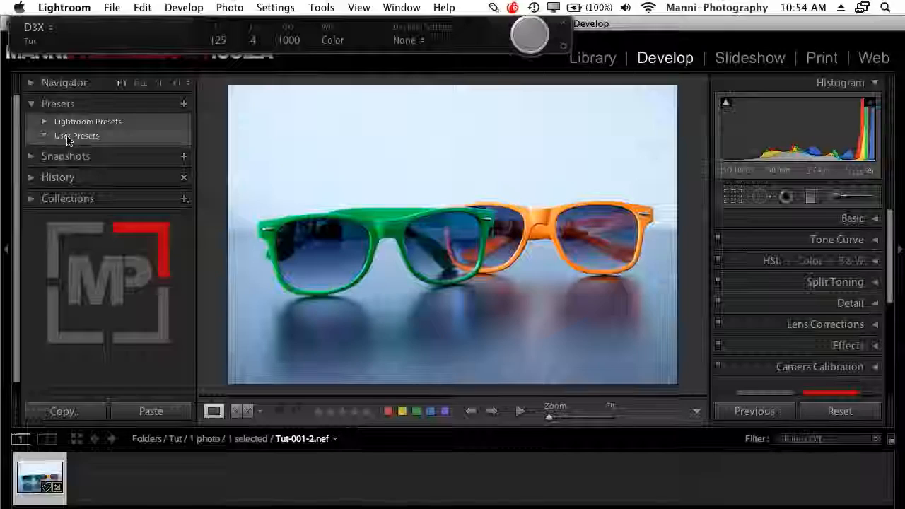
left_click(69, 138)
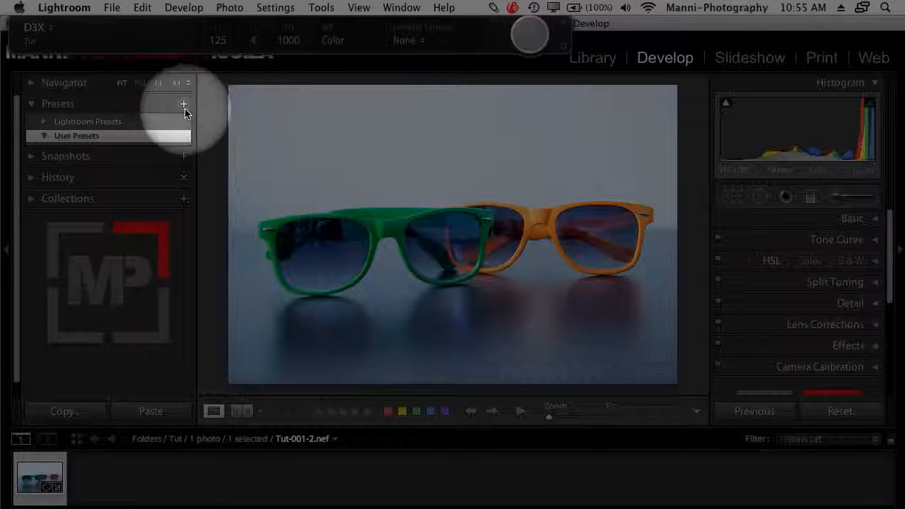
left_click(185, 105)
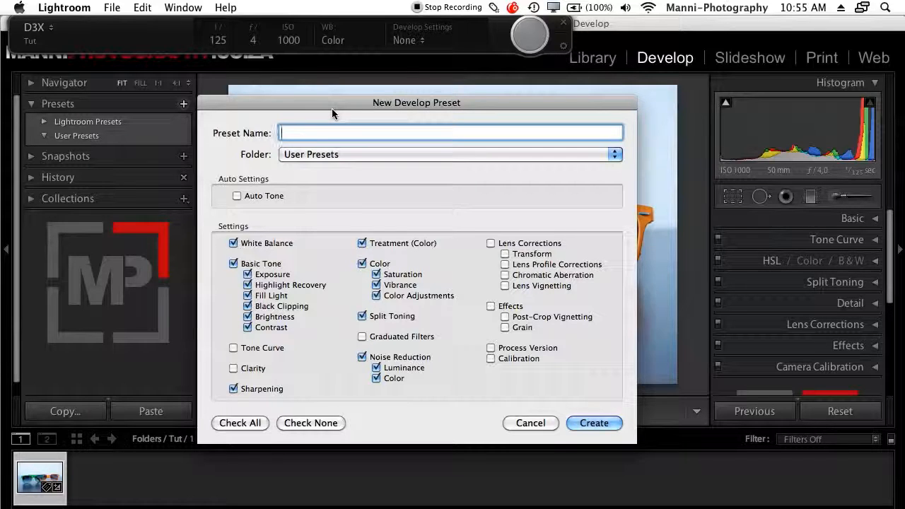
type("TUT - SESSION 1")
left_click(292, 155)
left_click(321, 153)
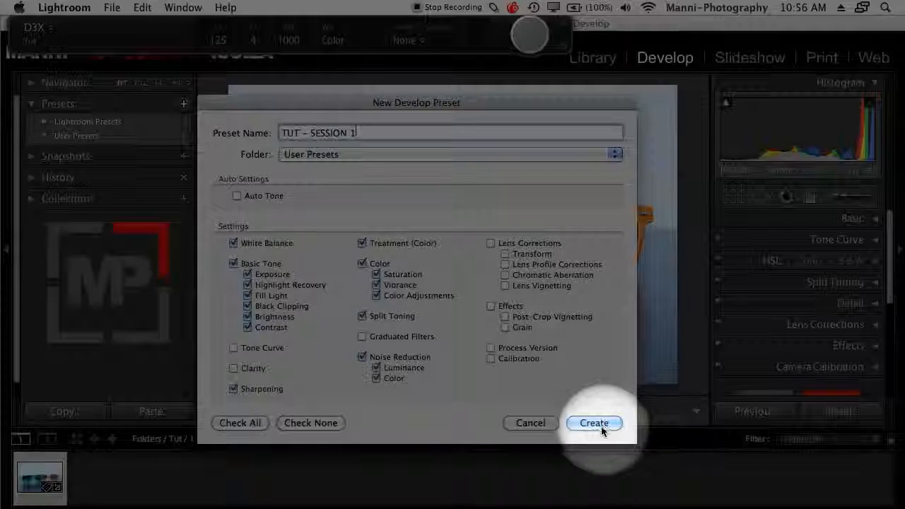
left_click(603, 427)
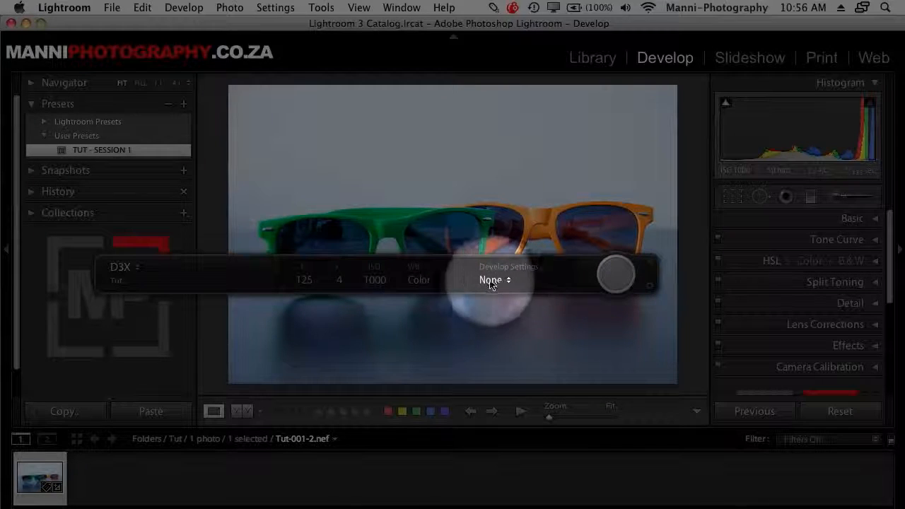
Assign the TUT - SESSION 1 preset as the tethered capture Develop Settings and move the capture bar clear of the photo.
left_click(498, 280)
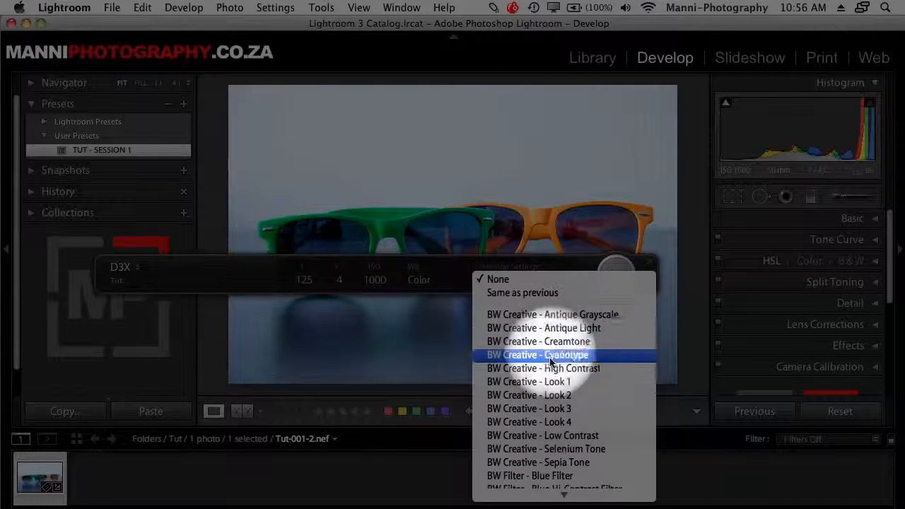
mouse_move(554, 499)
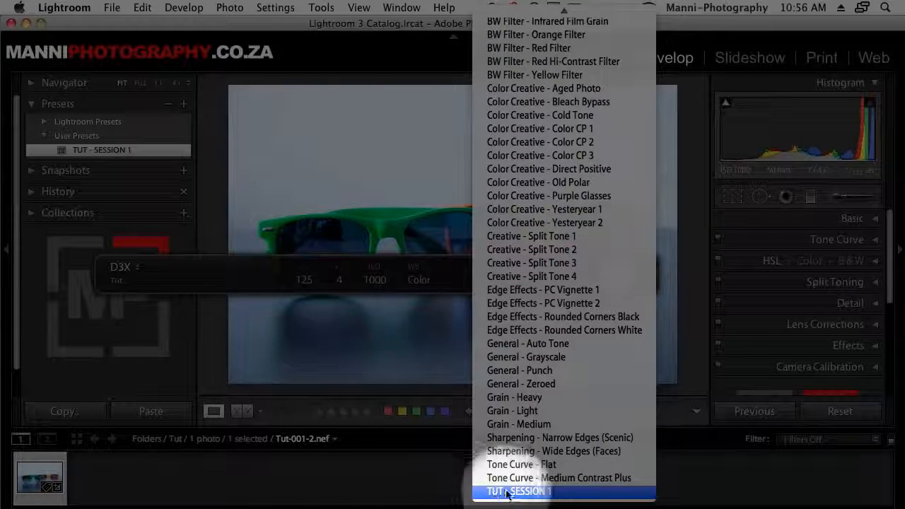
left_click(538, 490)
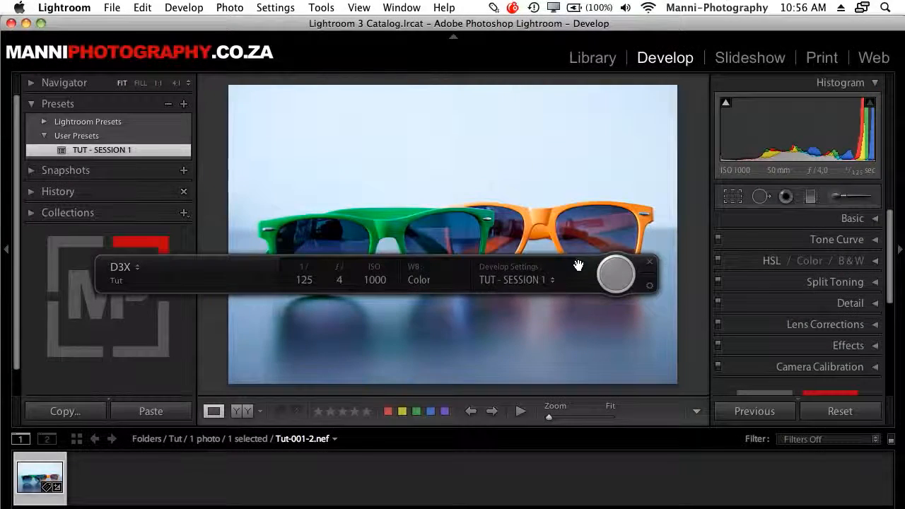
left_click_drag(576, 263, 502, 37)
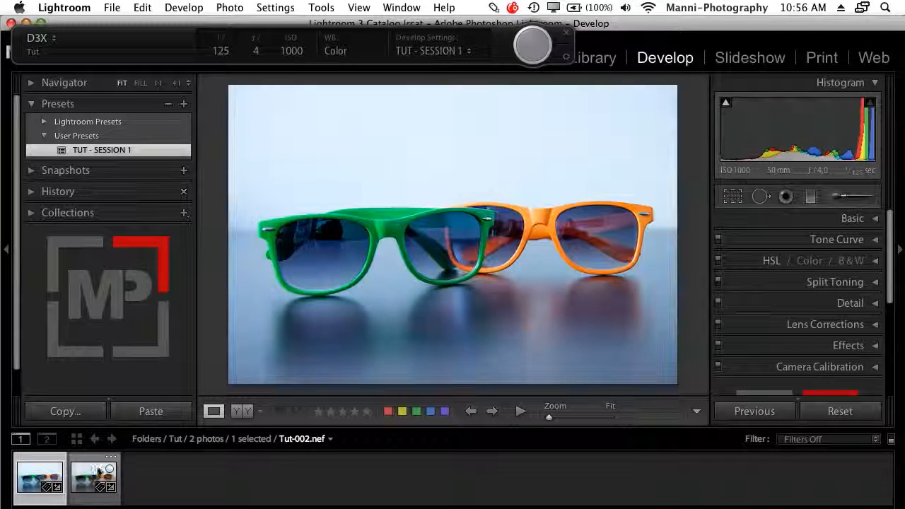
Display the newly captured photo Tut-002.nef and take another tethered shot.
left_click(99, 471)
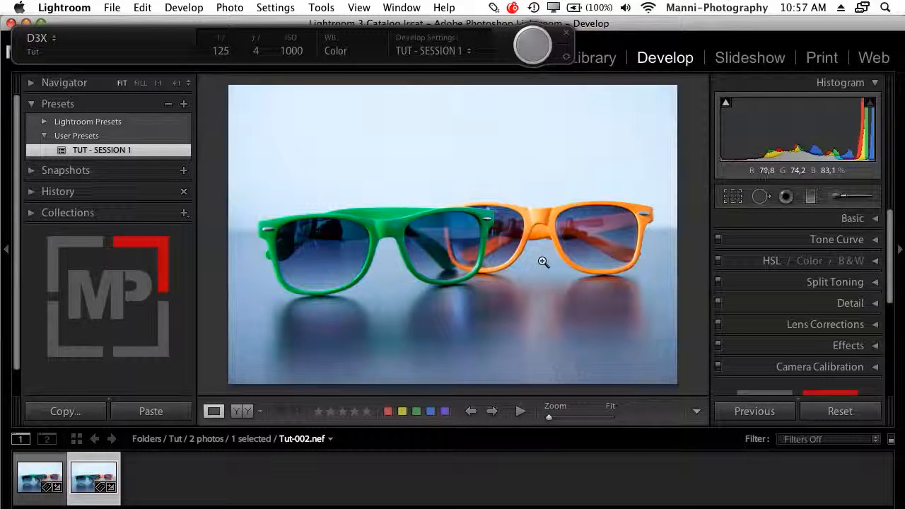
left_click(545, 44)
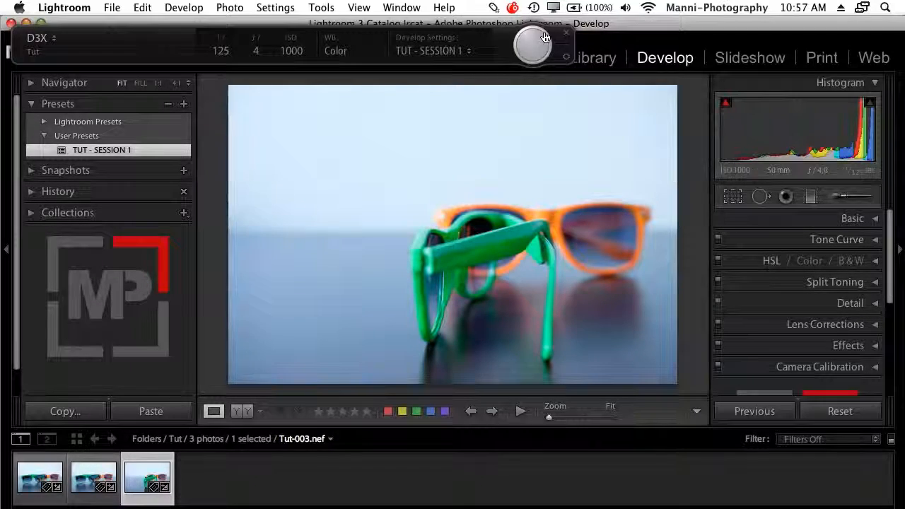
Reposition the floating tethered capture bar over the upper part of the photo.
left_click_drag(478, 51, 597, 215)
left_click(165, 204)
left_click(253, 102)
left_click_drag(318, 194, 303, 39)
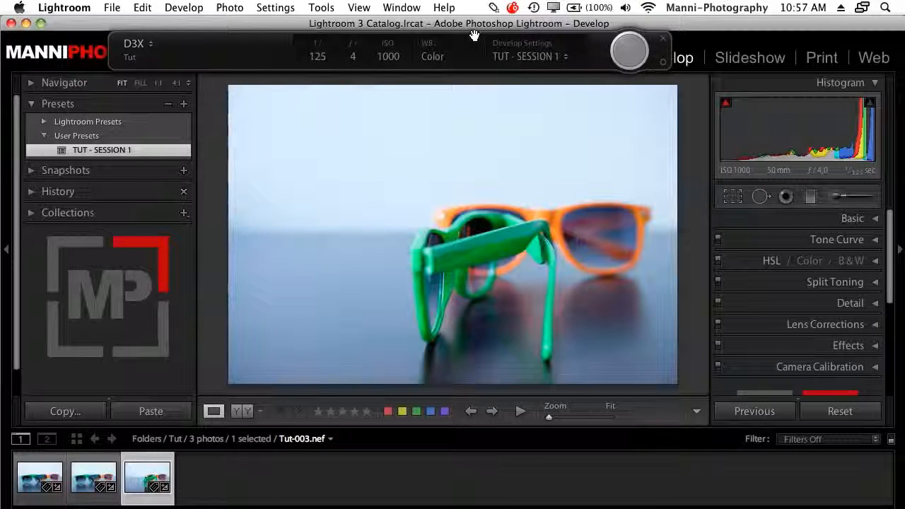
left_click_drag(290, 35, 303, 179)
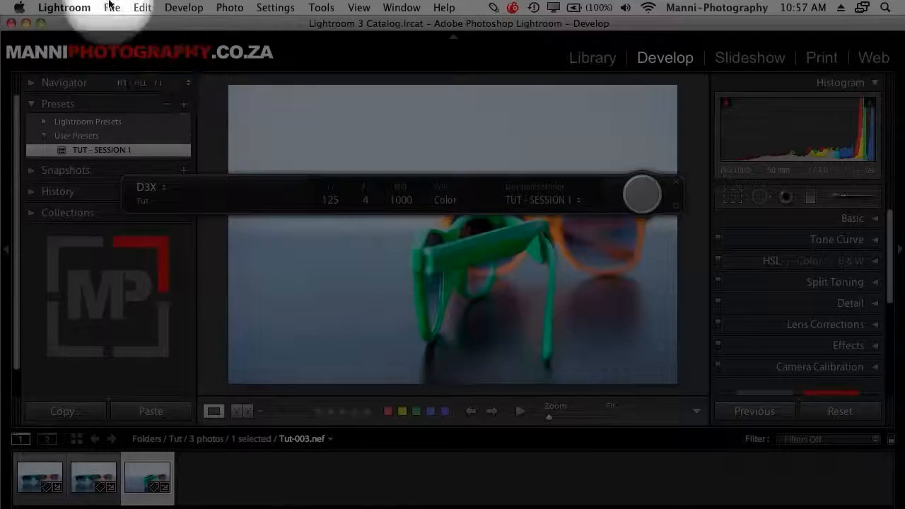
Hide the Tethered Capture window.
left_click(114, 8)
mouse_move(169, 130)
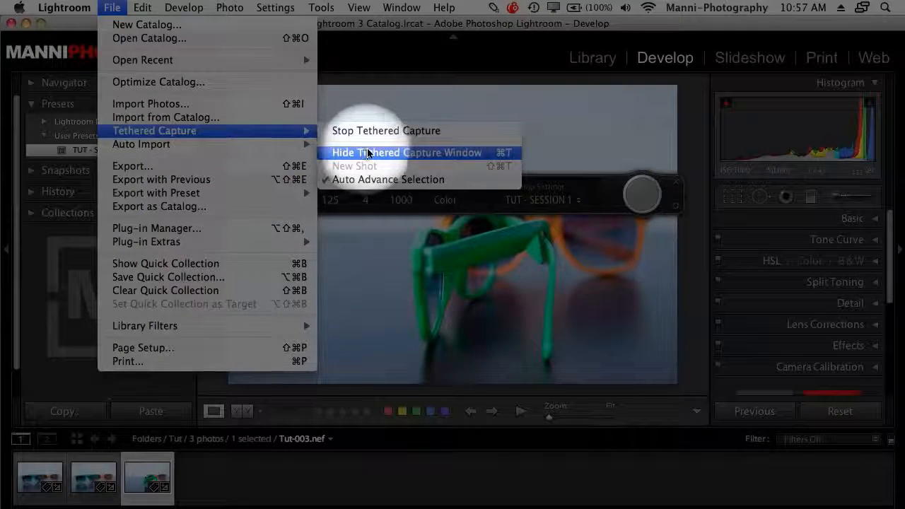
left_click(426, 153)
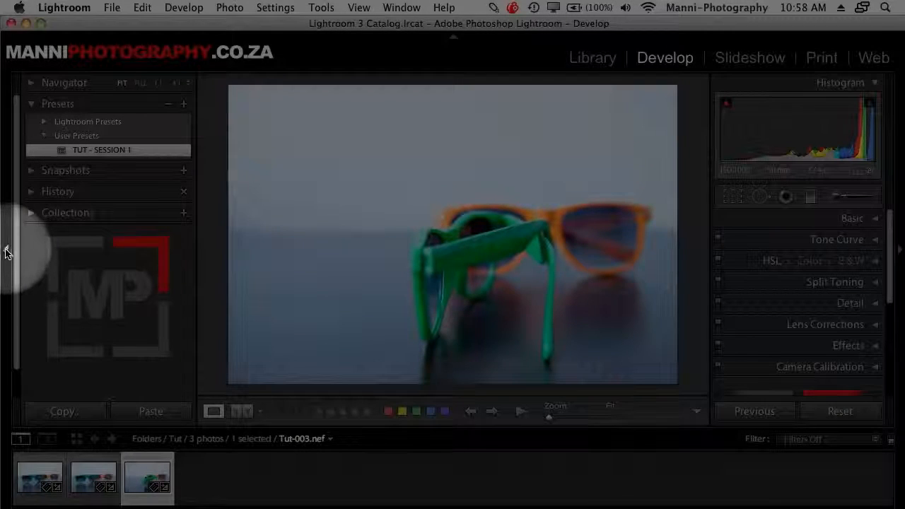
Hide both side panels and the filmstrip to enlarge the view of the captured photo Tut-003.nef.
left_click(5, 252)
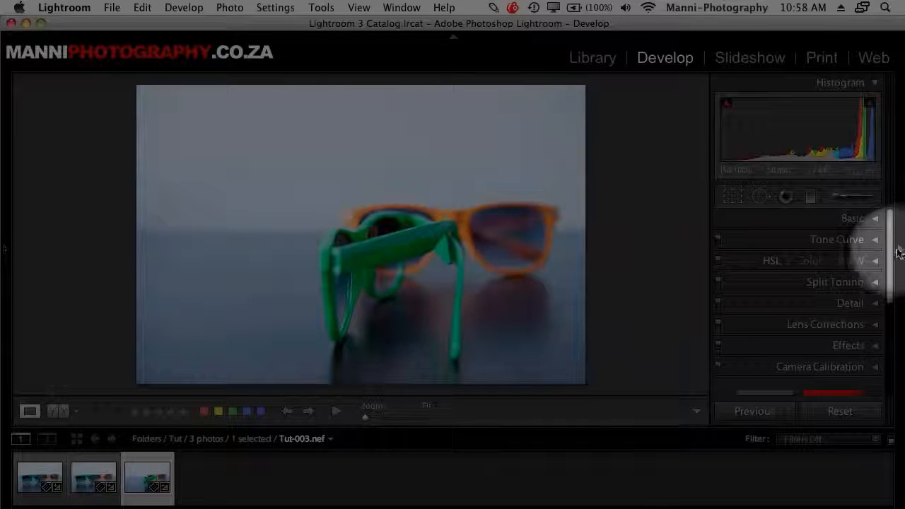
left_click(900, 251)
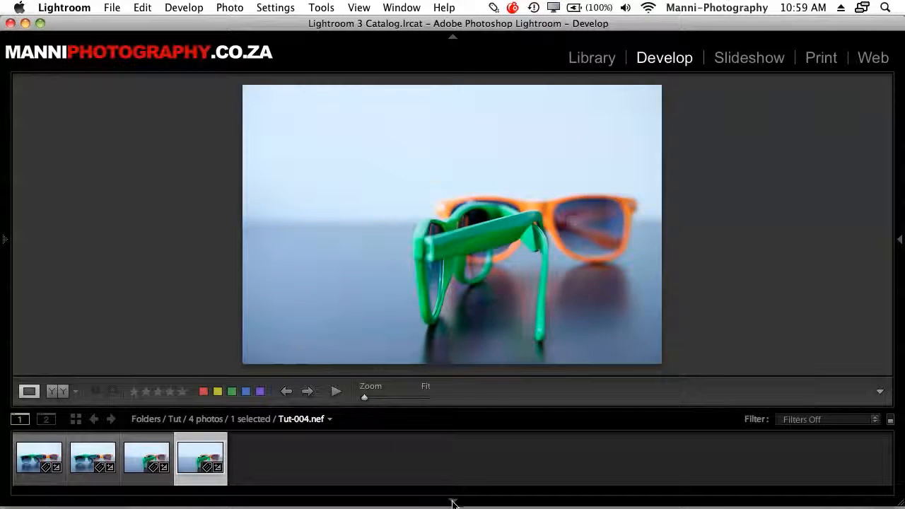
left_click(452, 501)
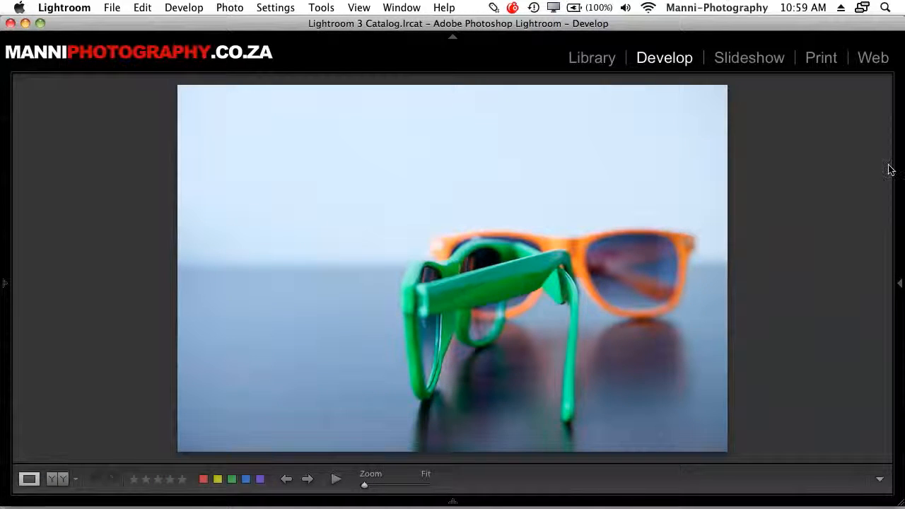